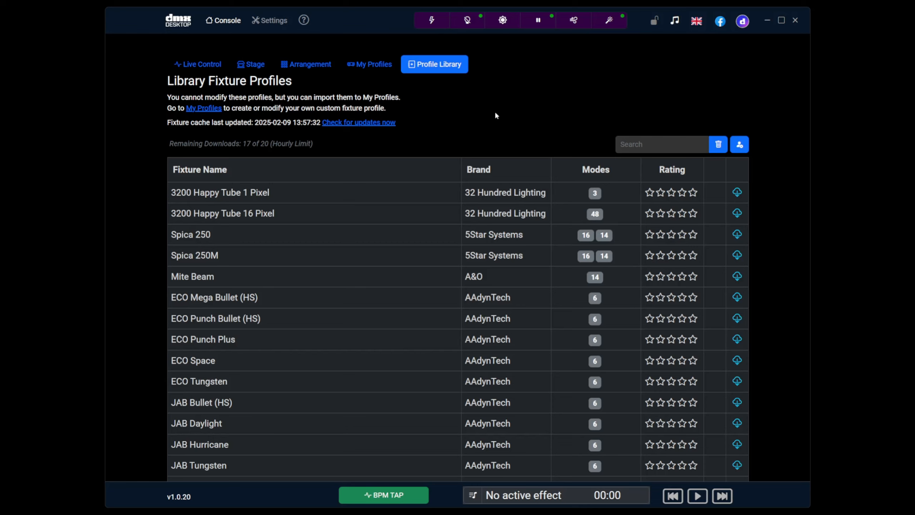
Search the profile library for "shehds 100w spot" and import the 14-channel 100W Spot Moving Head Light profile
left_click(367, 65)
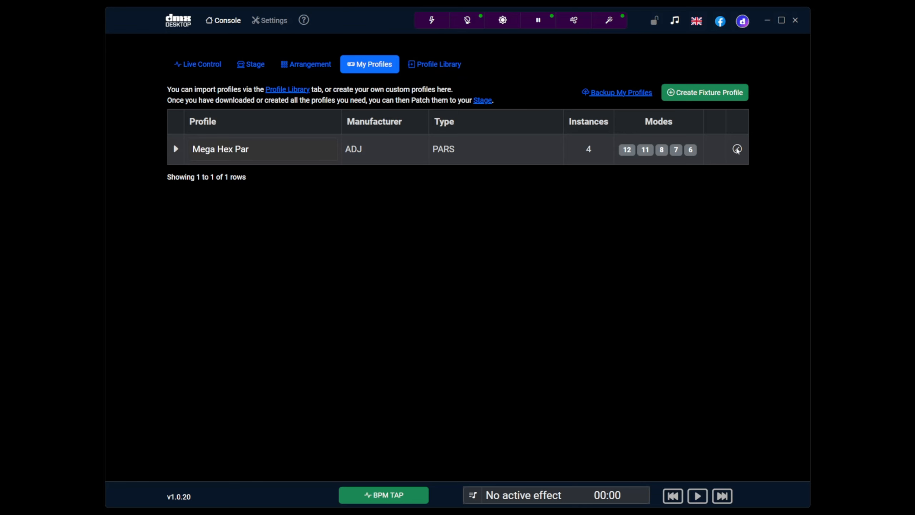
left_click(434, 67)
left_click(644, 143)
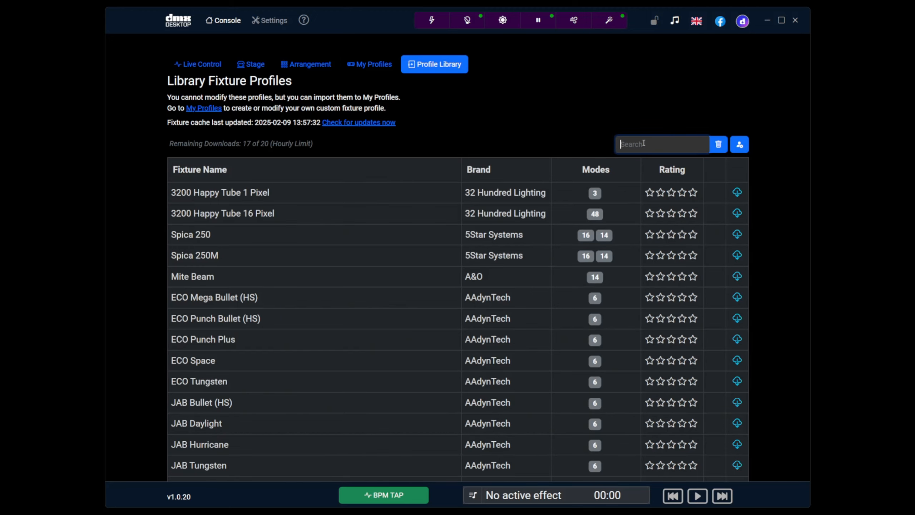
type("shehds 100w spot")
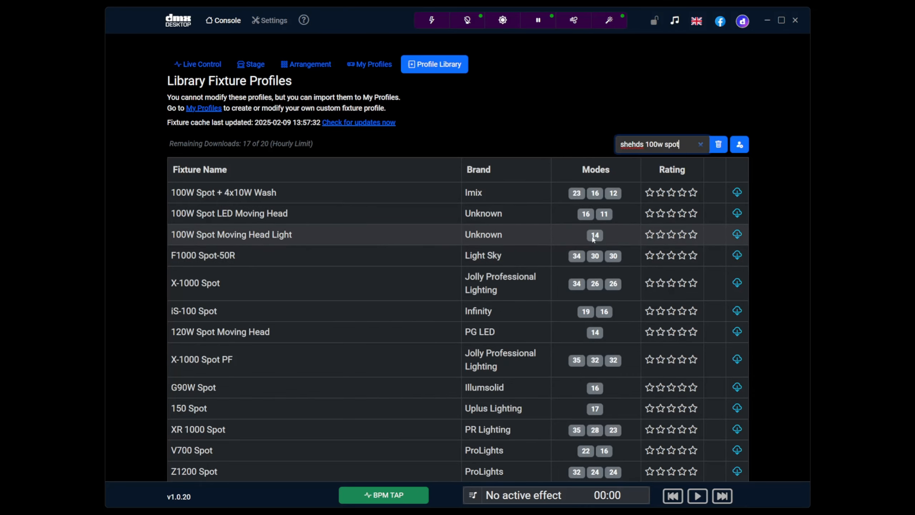
scroll(377, 316, "down", 1)
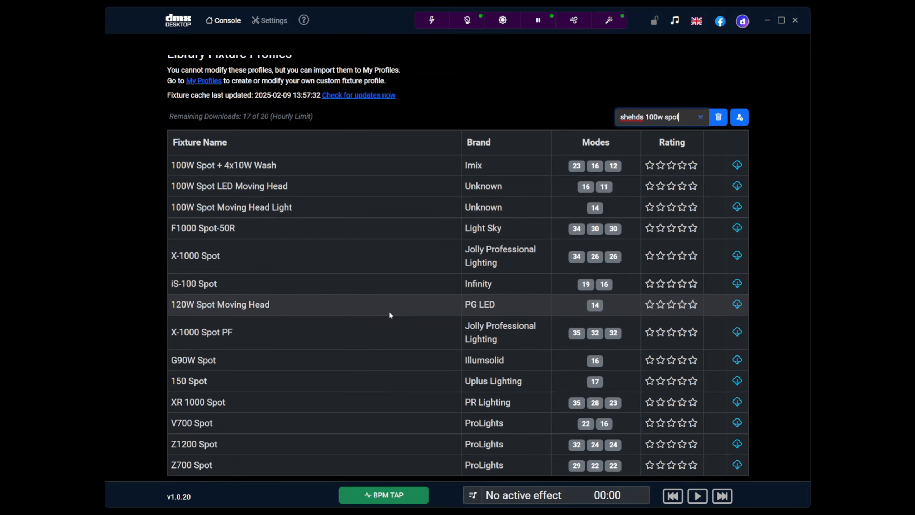
scroll(389, 311, "up", 1)
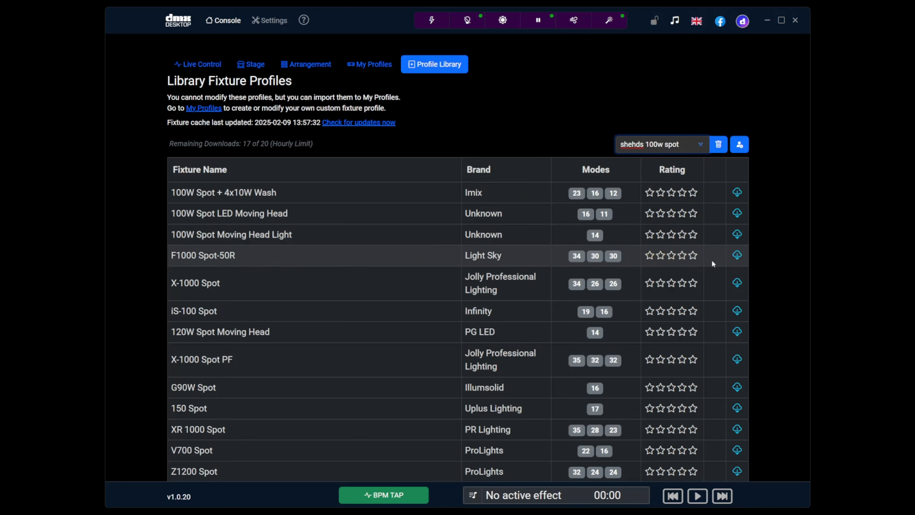
left_click(737, 234)
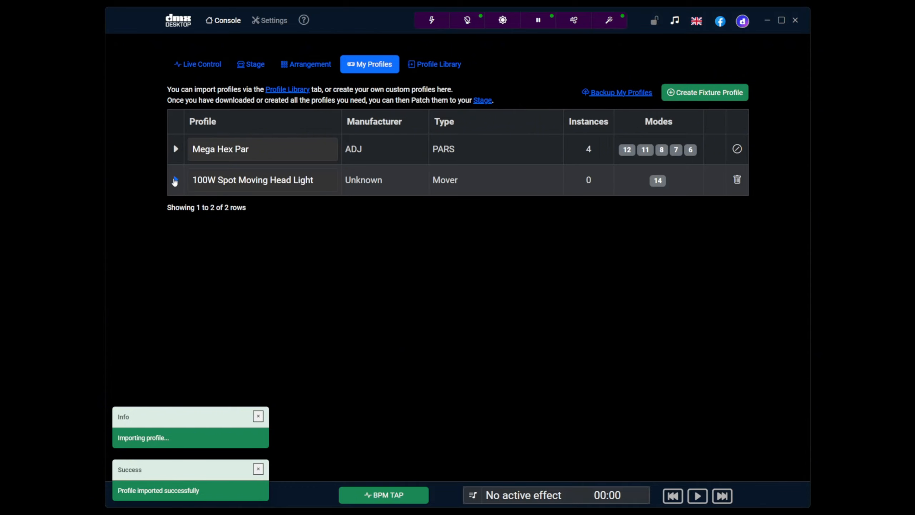
Expand the imported 100W Spot Moving Head Light profile and review the names and types of all its channels
left_click(175, 180)
scroll(408, 277, "down", 5)
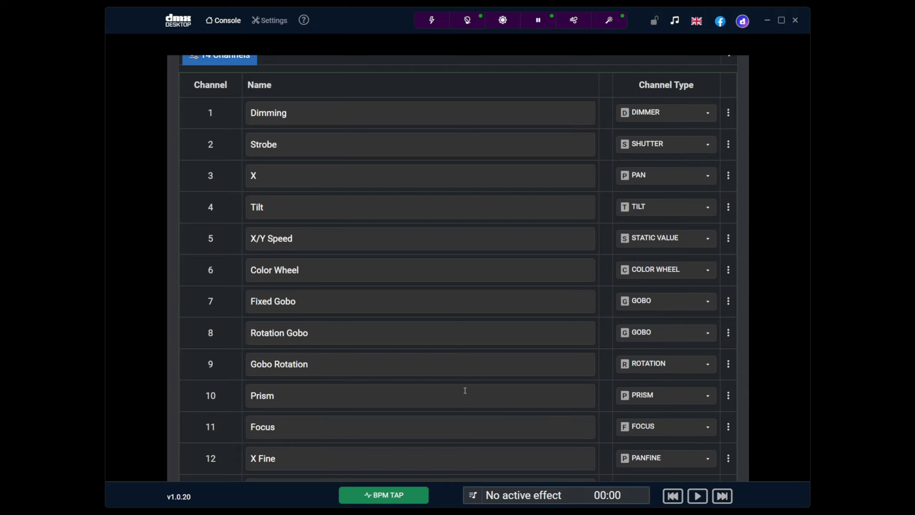
scroll(464, 390, "down", 3)
scroll(407, 366, "up", 2)
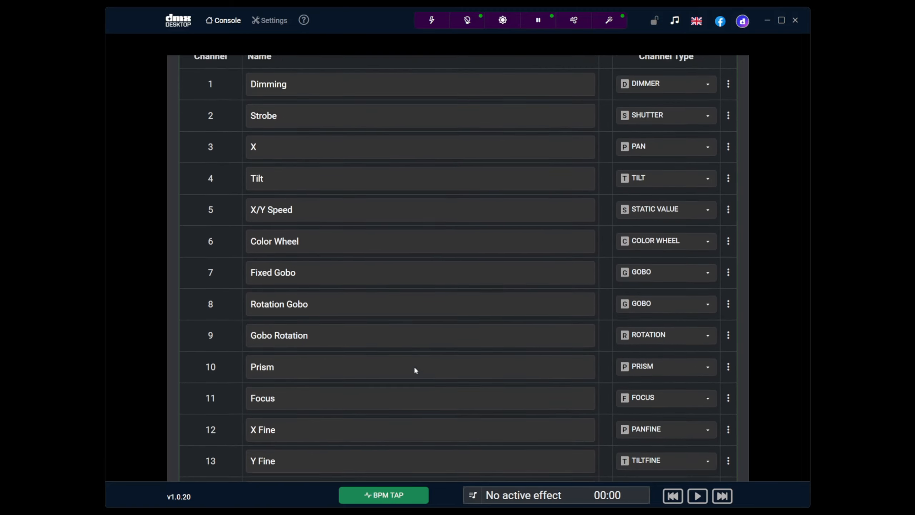
scroll(414, 368, "down", 2)
scroll(447, 364, "up", 9)
scroll(408, 326, "down", 8)
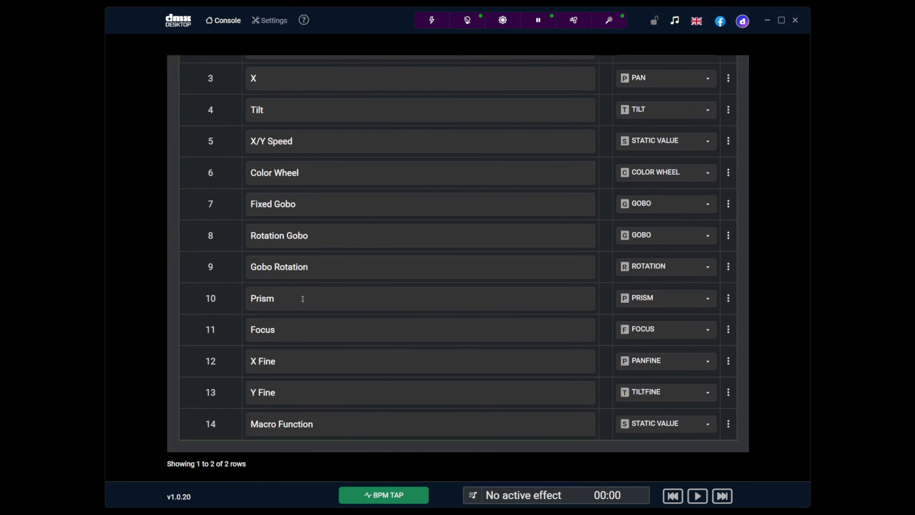
scroll(303, 298, "up", 8)
scroll(488, 323, "down", 5)
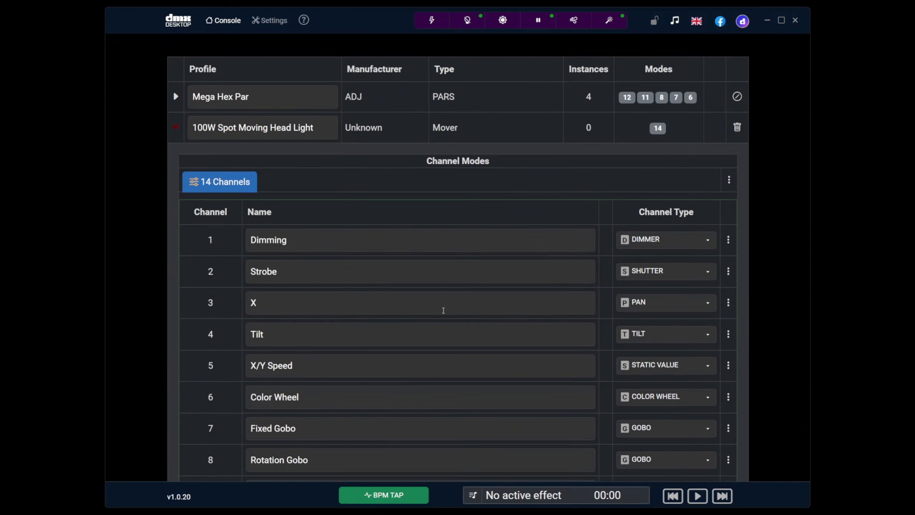
Inspect the color ranges defined for the Color Wheel channel in the channel editor, then close it without saving
left_click(733, 308)
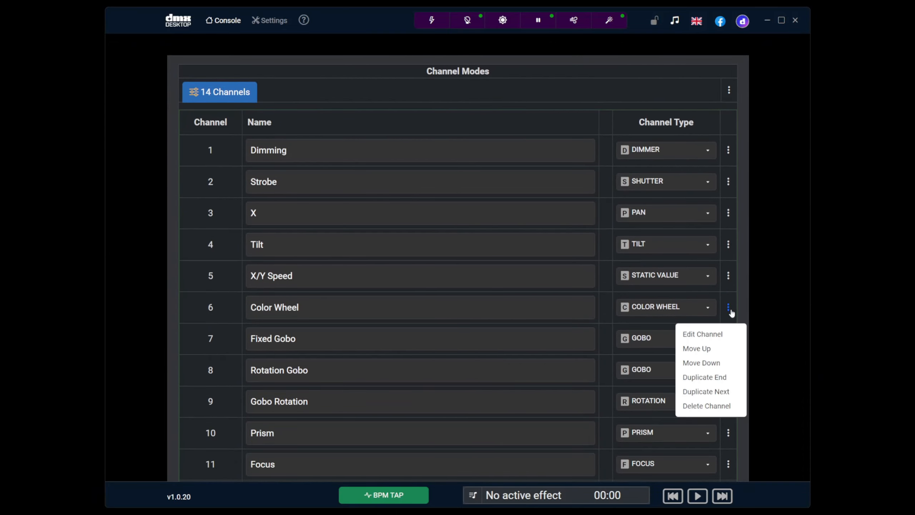
left_click(706, 332)
scroll(439, 285, "down", 15)
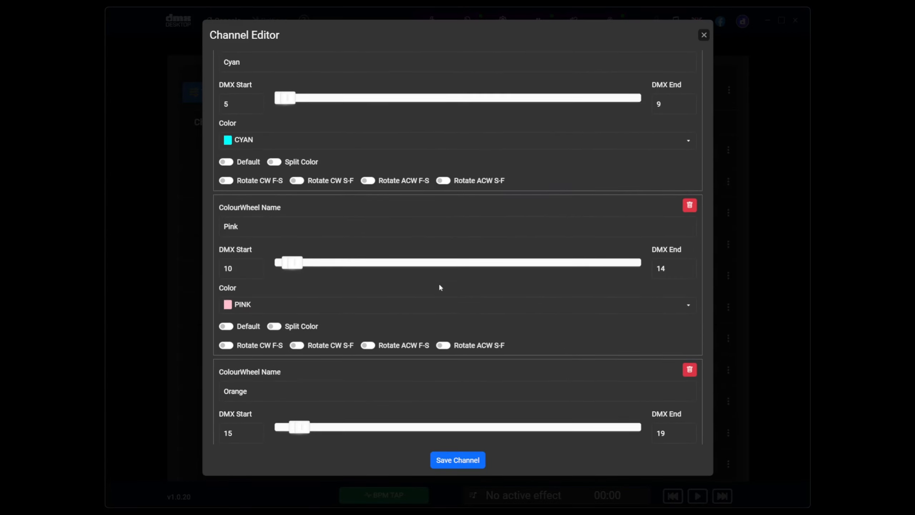
scroll(439, 289, "up", 15)
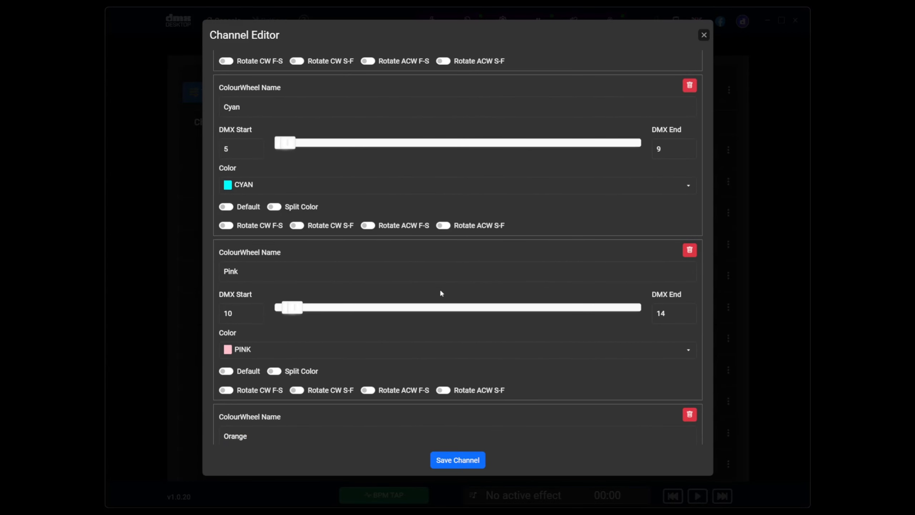
left_click(703, 35)
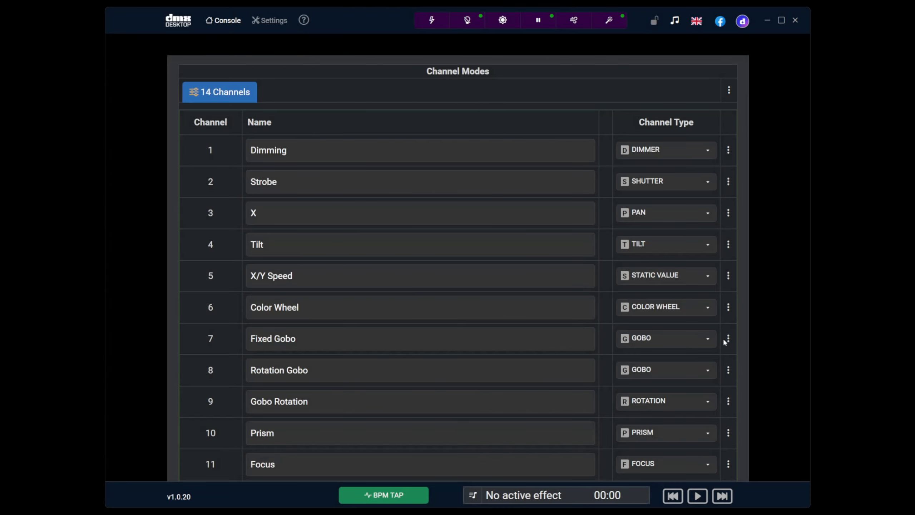
Inspect the gobo ranges defined for the Fixed Gobo channel in the channel editor, leaving the settings as they are
scroll(699, 374, "down", 1)
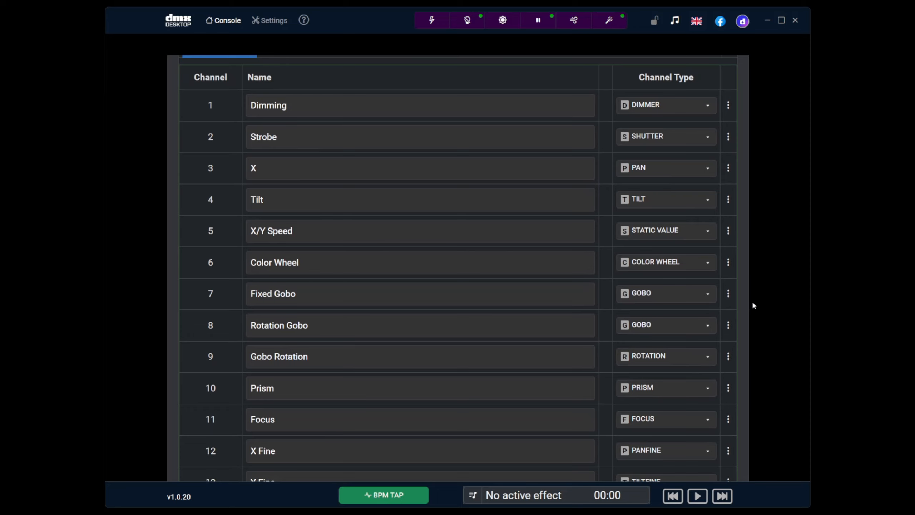
left_click(731, 294)
left_click(735, 319)
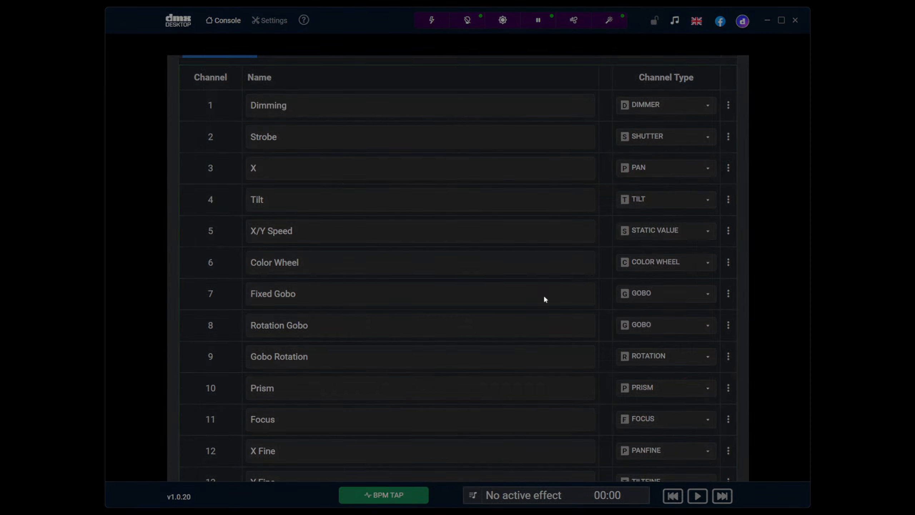
scroll(406, 246, "down", 20)
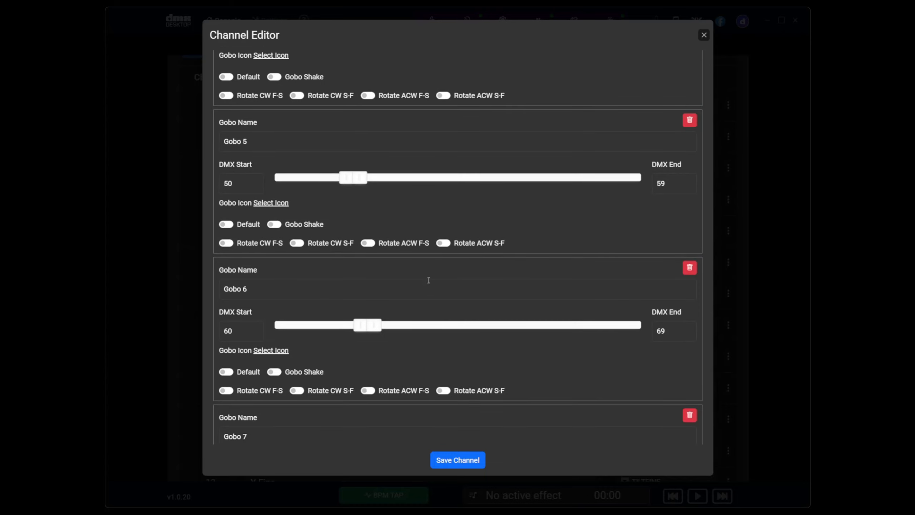
scroll(423, 273, "up", 20)
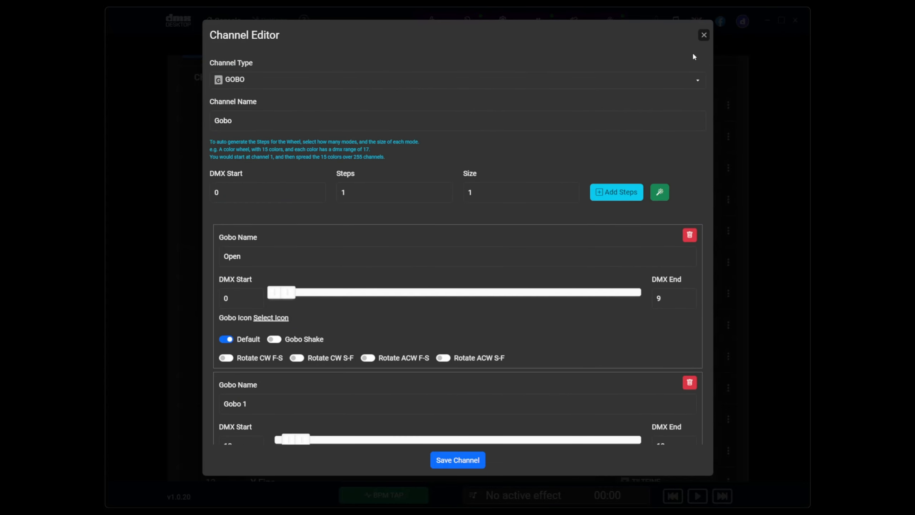
left_click(703, 35)
scroll(396, 317, "up", 2)
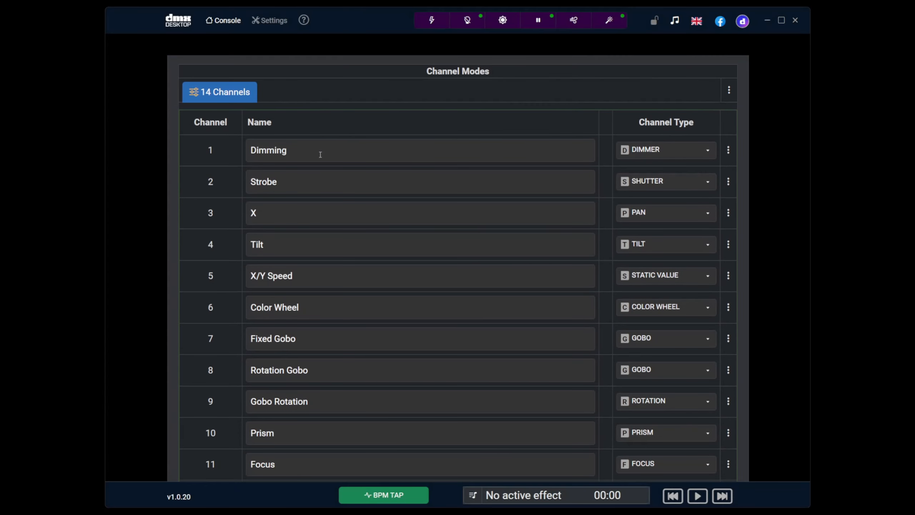
Check the editor settings of the Dimming channel and the Strobe channel without saving any changes
left_click(728, 150)
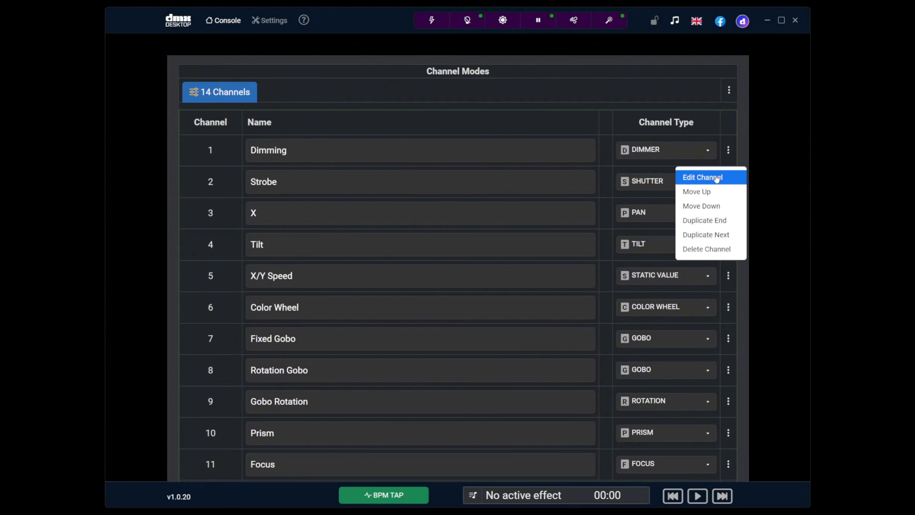
left_click(700, 176)
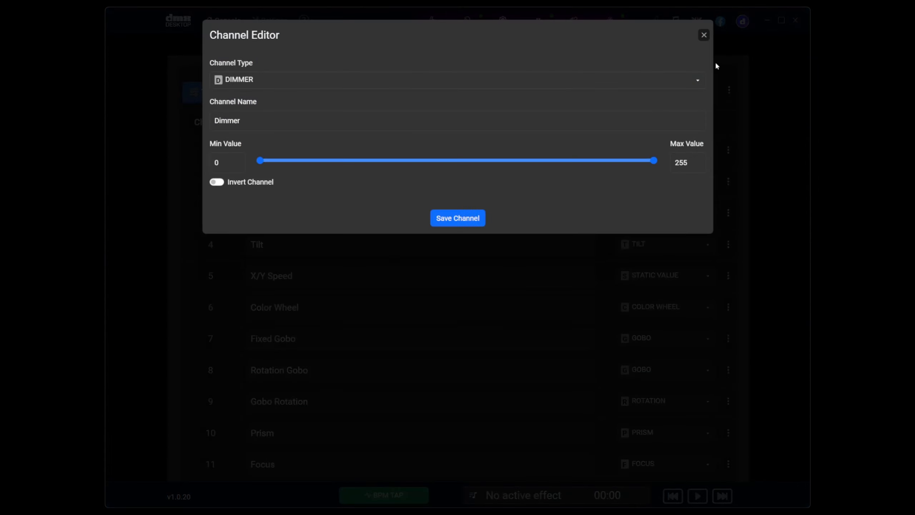
left_click(704, 36)
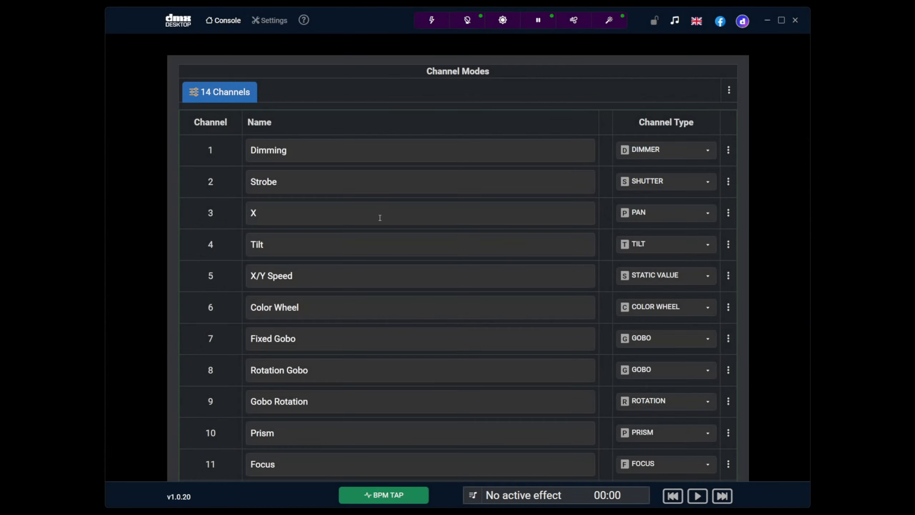
left_click(731, 185)
left_click(719, 210)
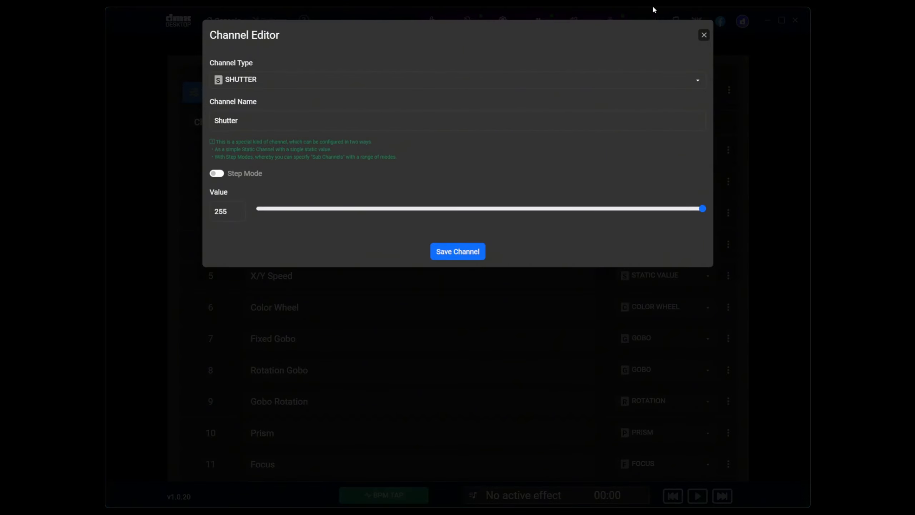
left_click(704, 41)
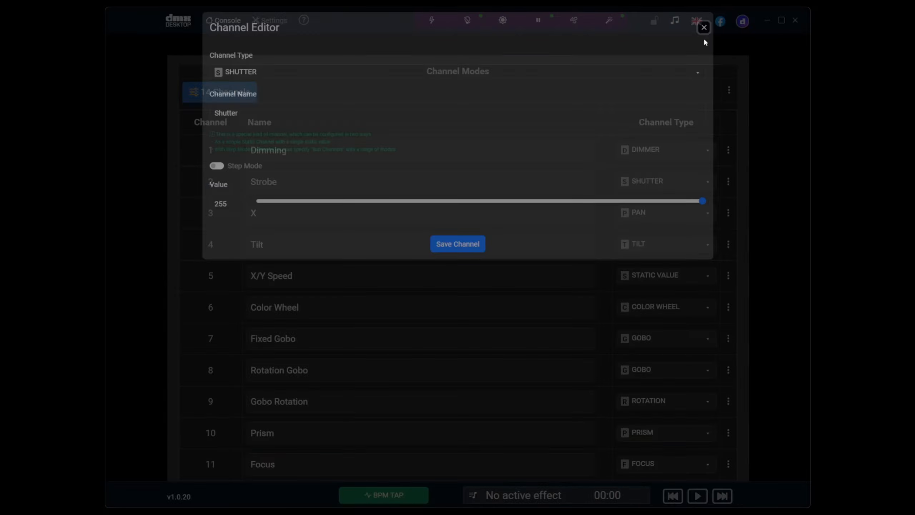
scroll(386, 325, "down", 2)
scroll(385, 325, "up", 6)
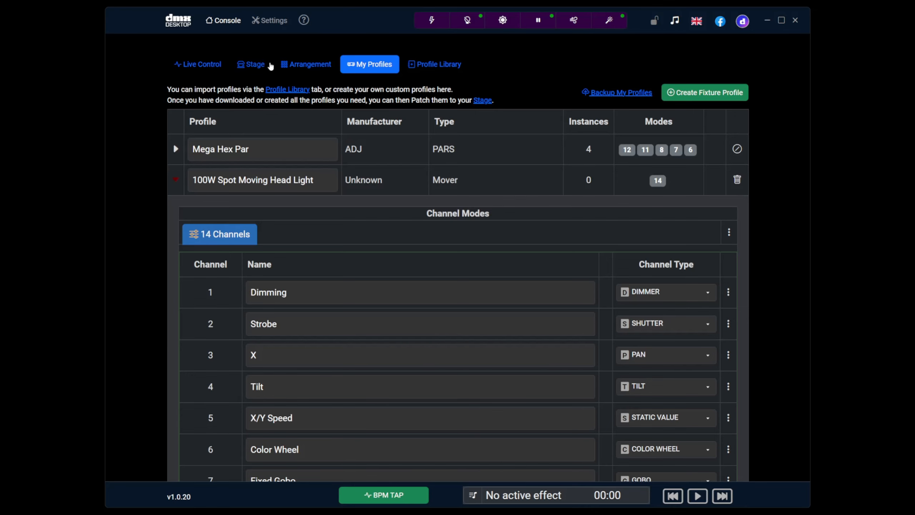
Start patching a fixture on the Default stage using the 100W Spot Moving Head Light profile, Secondary group and 14 Channels mode
left_click(251, 69)
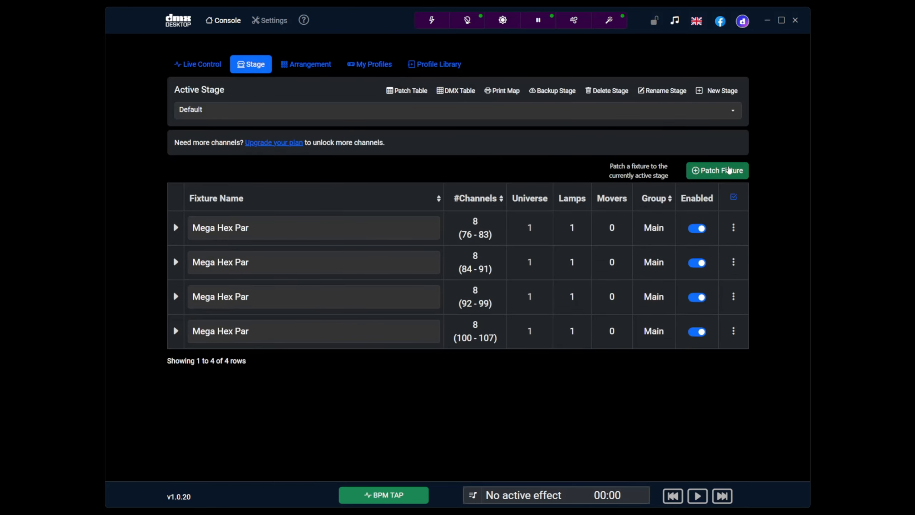
left_click(718, 171)
left_click(339, 98)
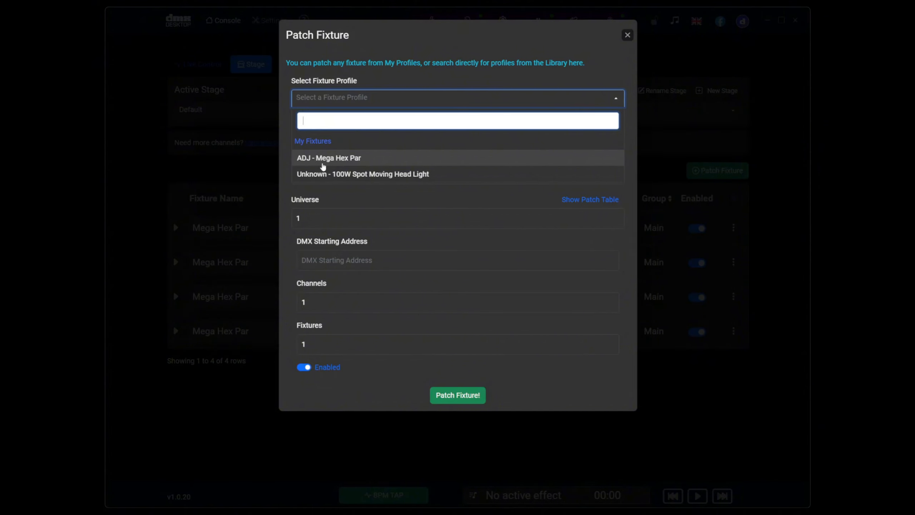
left_click(341, 177)
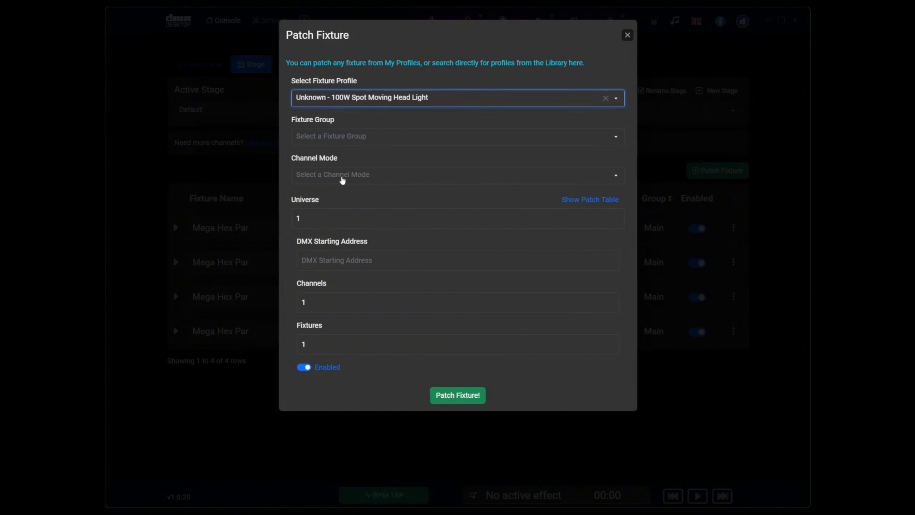
left_click(321, 141)
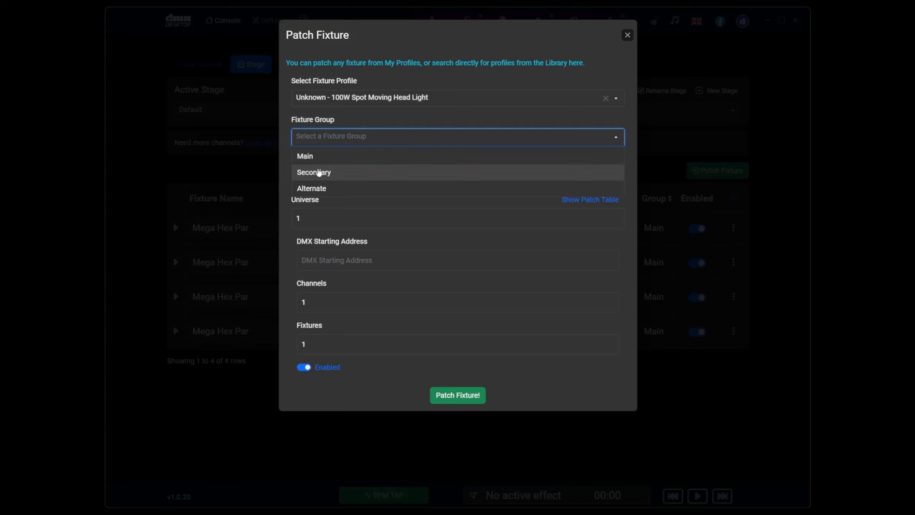
left_click(316, 172)
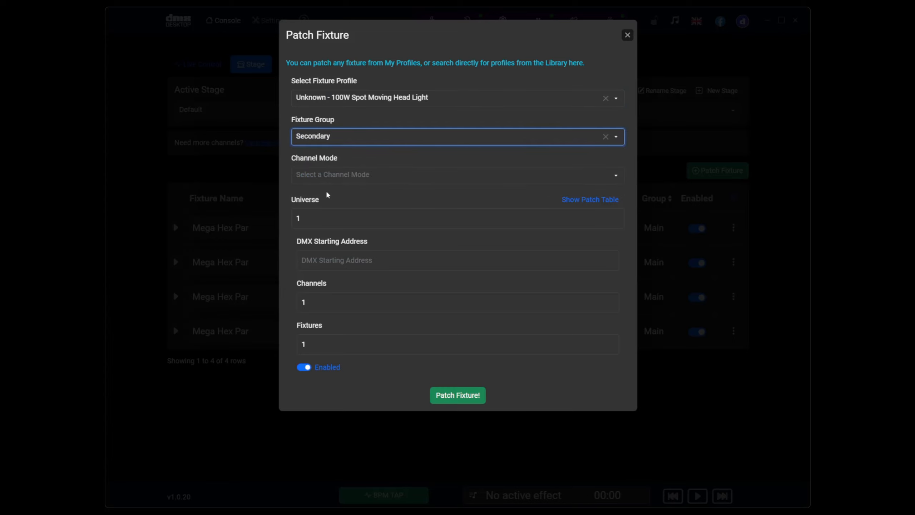
left_click(333, 178)
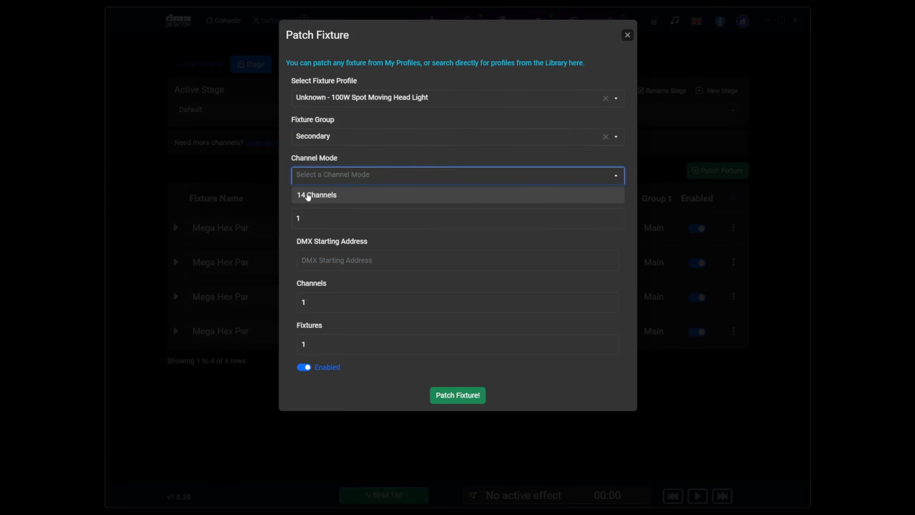
left_click(307, 196)
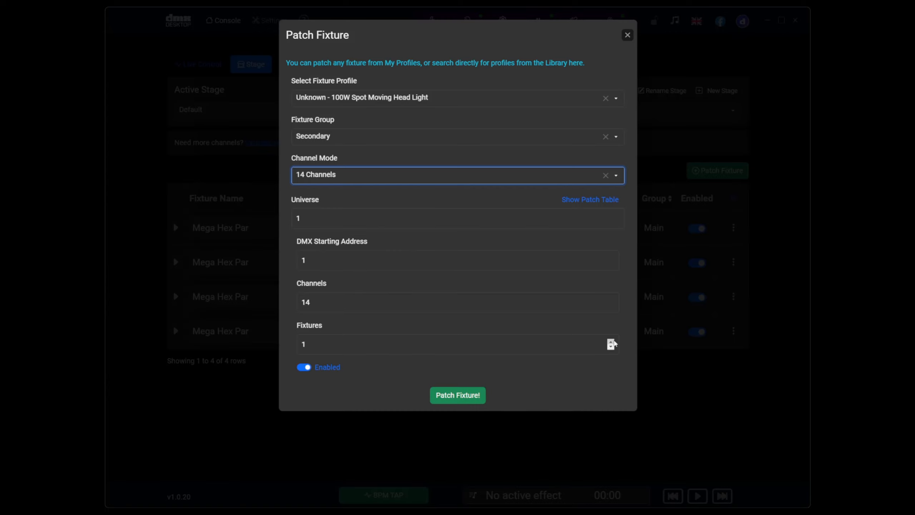
Set the number of fixtures to 4, patch them to the stage and review the fixture list
left_click(611, 341)
double_click(611, 341)
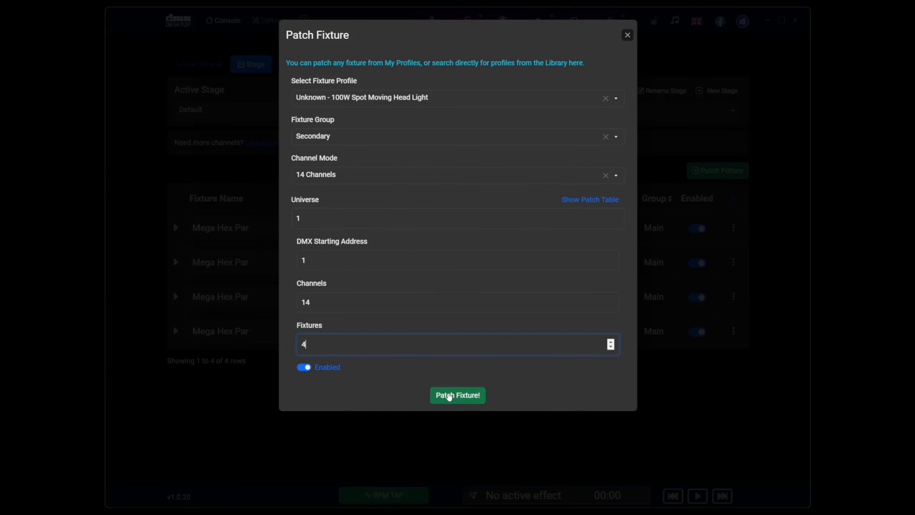
left_click(449, 396)
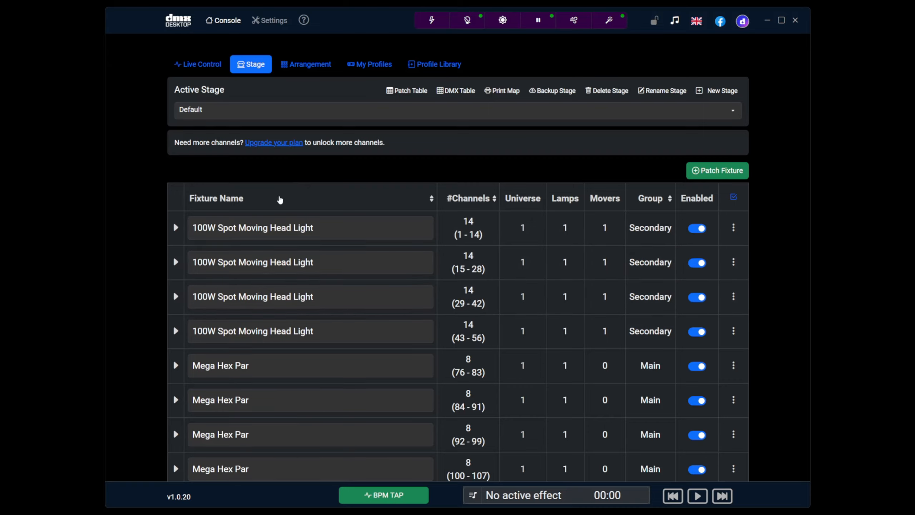
scroll(361, 325, "down", 2)
scroll(329, 321, "up", 2)
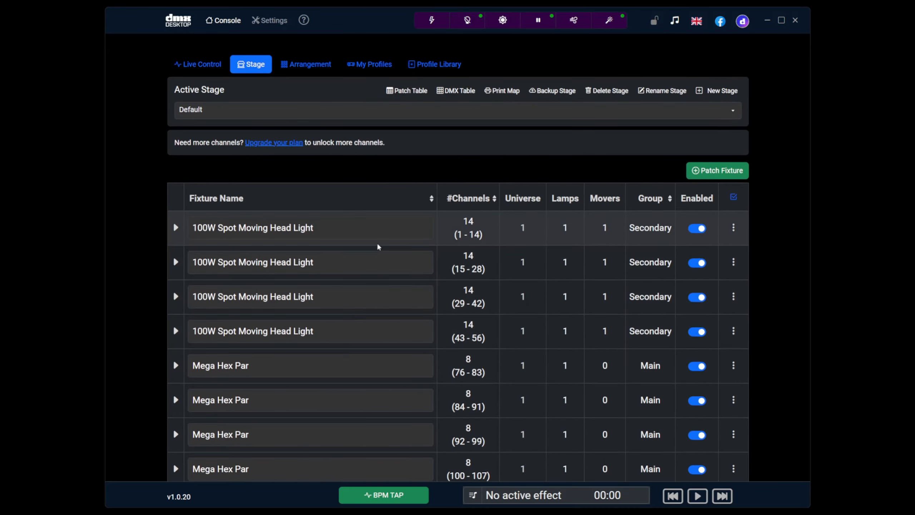
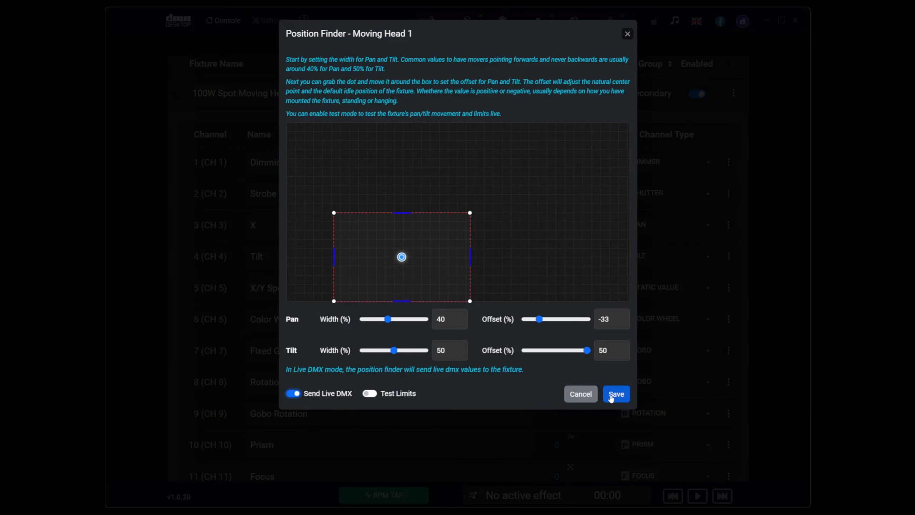
Save the Position Finder settings for Moving Head 1 and copy the first moving head's channel settings to all fixtures of the same type
left_click(611, 395)
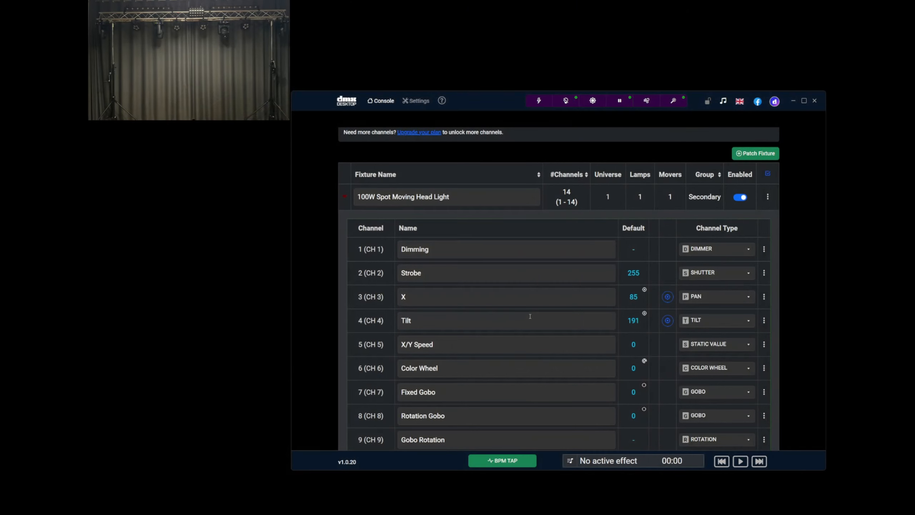
left_click(345, 198)
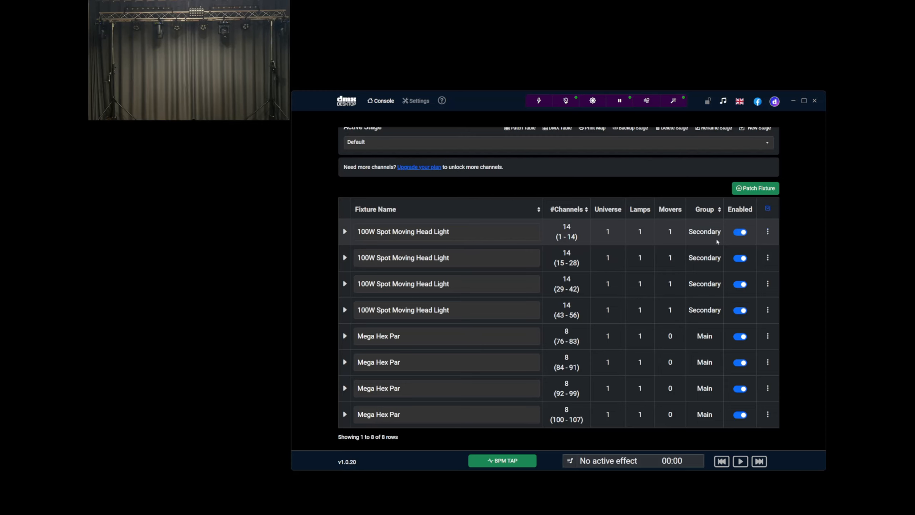
left_click(767, 232)
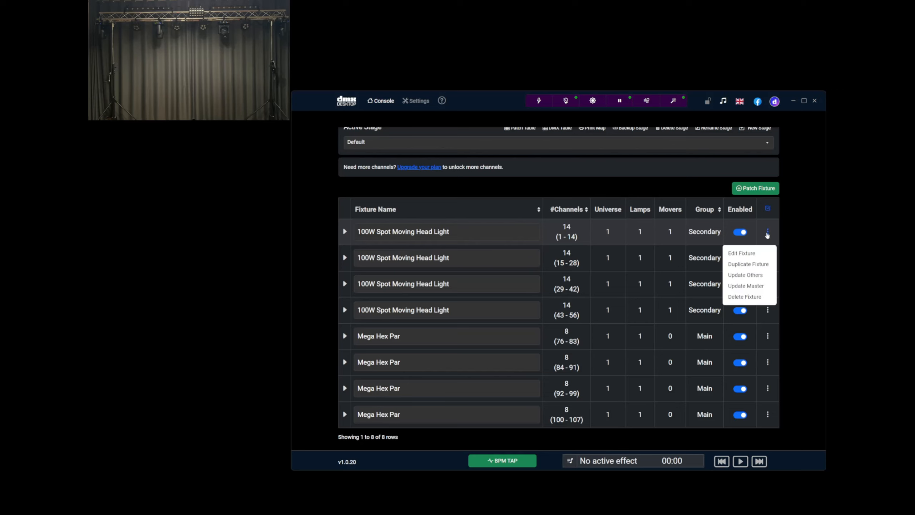
left_click(746, 275)
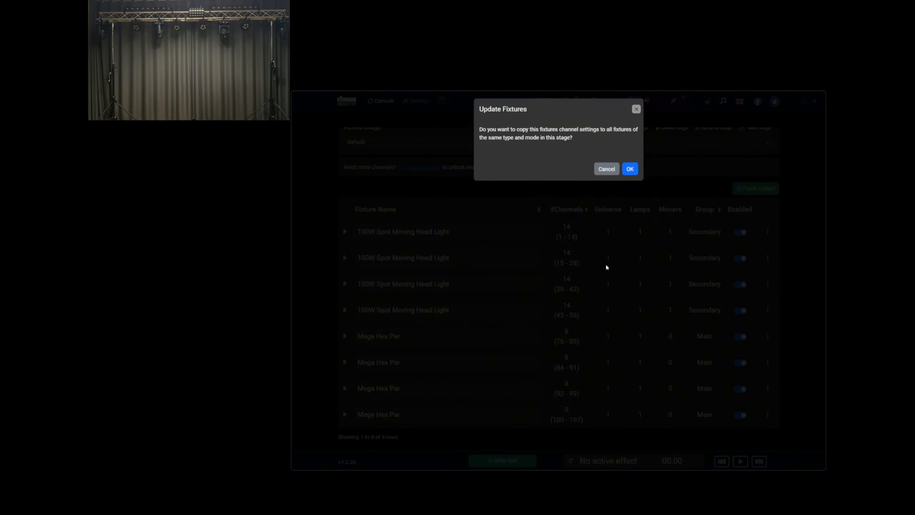
left_click(631, 171)
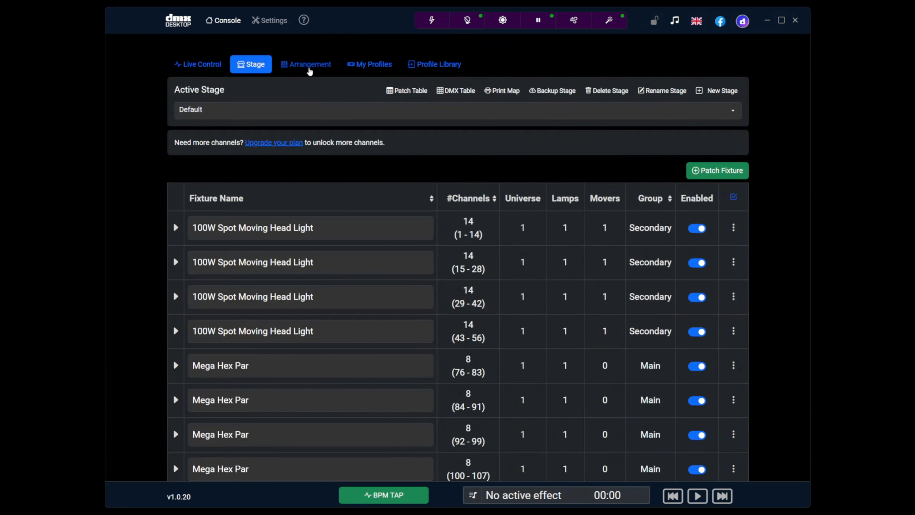
Run the identification of all fixtures from the arrangement's group layout and stop it again
left_click(310, 68)
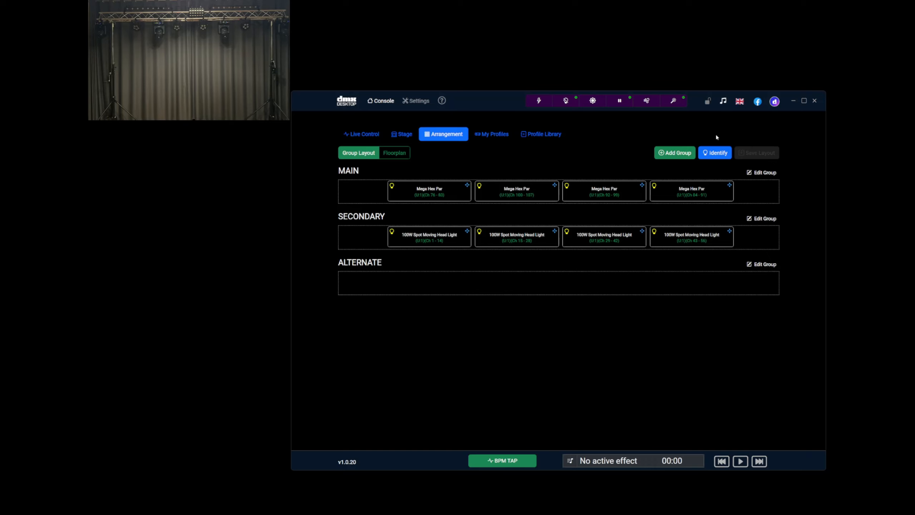
left_click(715, 152)
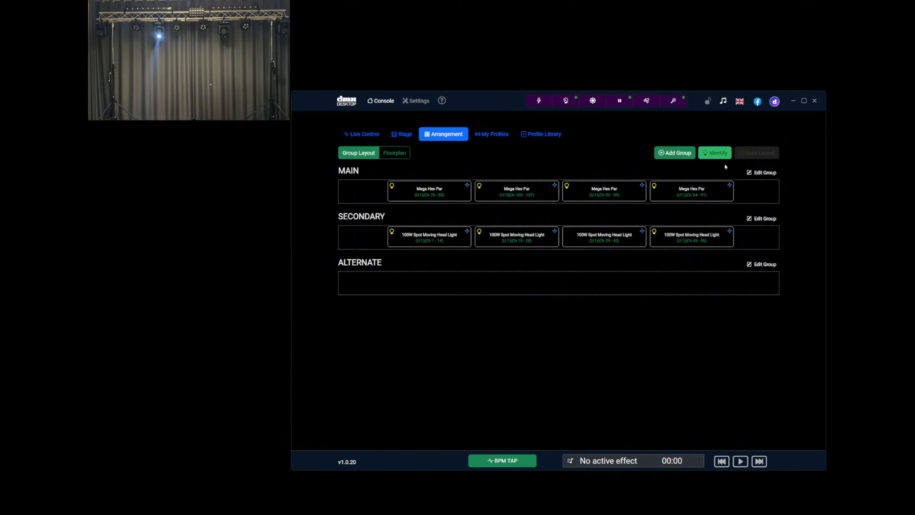
left_click(717, 153)
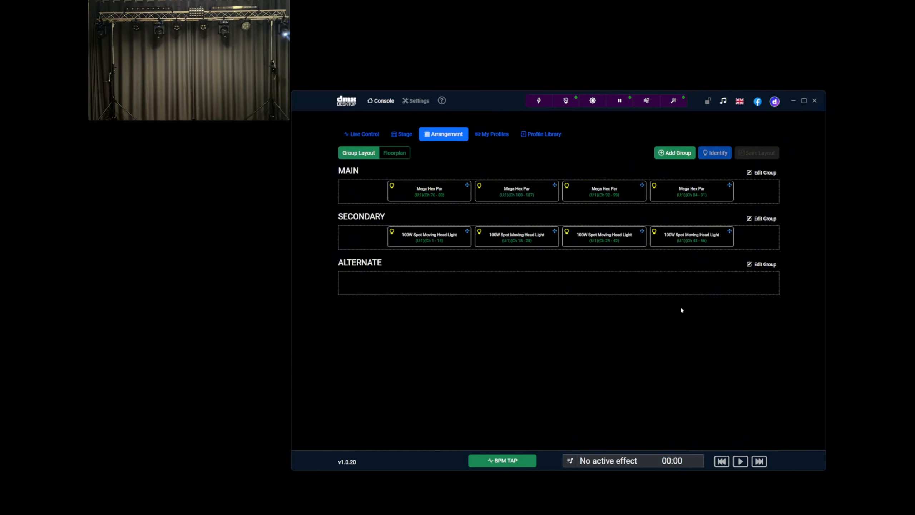
Identify the moving head on channels 1-14 and move it to the third place in the Secondary group
left_click(391, 232)
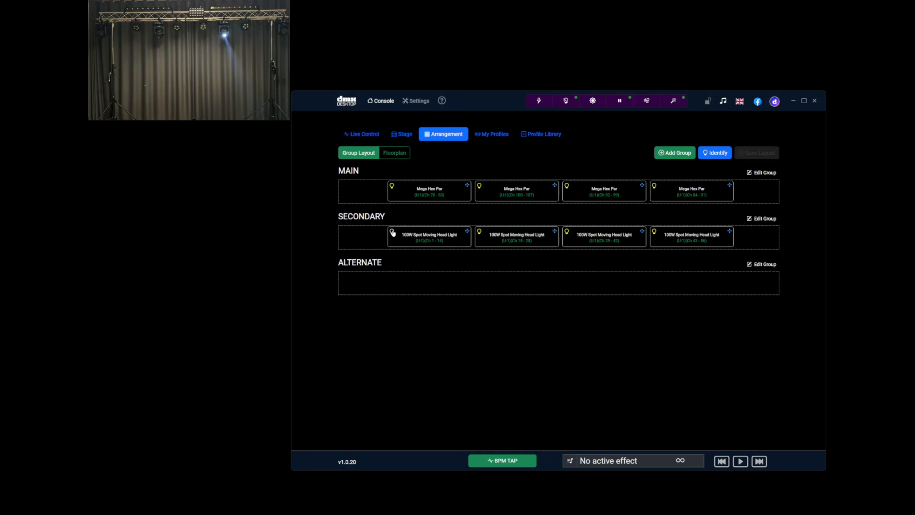
left_click(393, 233)
left_click_drag(418, 237, 588, 240)
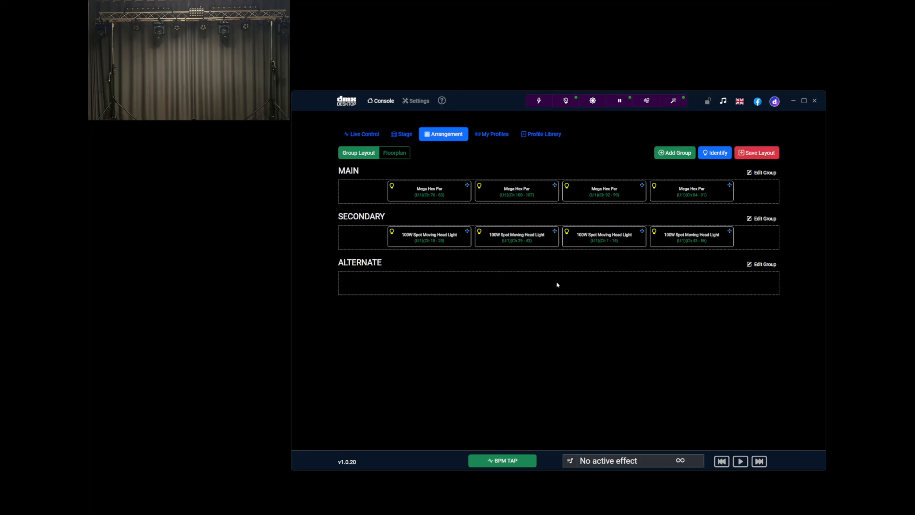
Identify each moving head in the Secondary group in order to check the sequence, and save the group layout
left_click(393, 232)
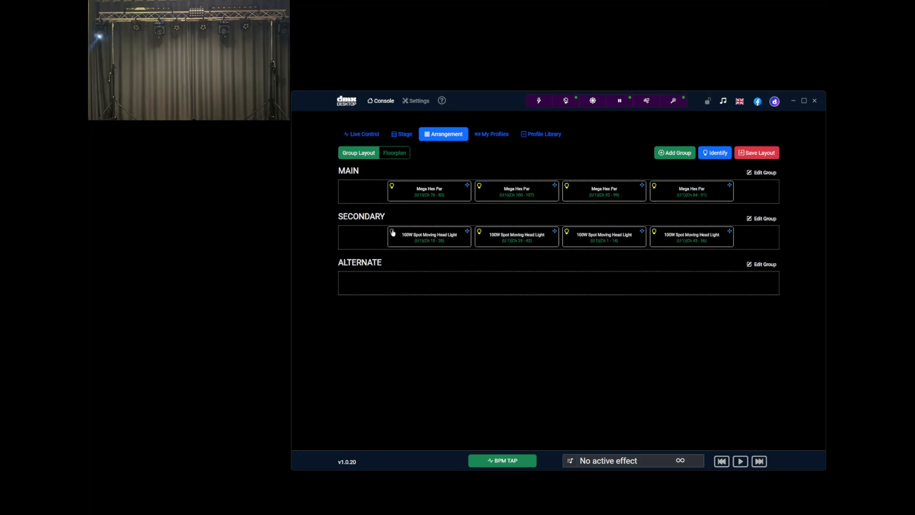
left_click(478, 232)
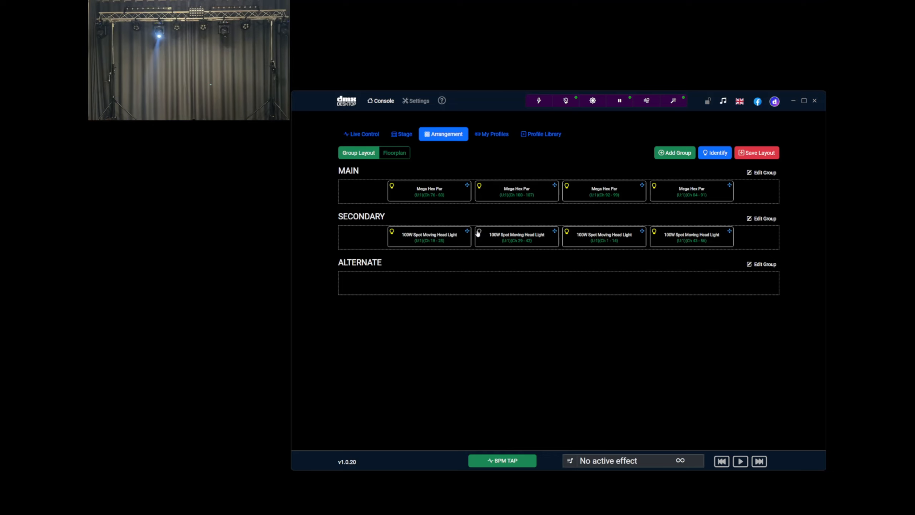
left_click(566, 233)
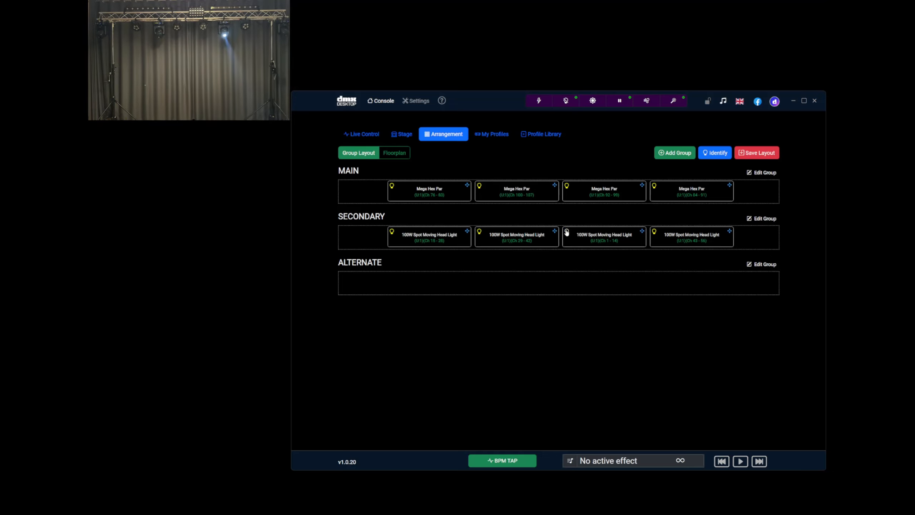
left_click(654, 233)
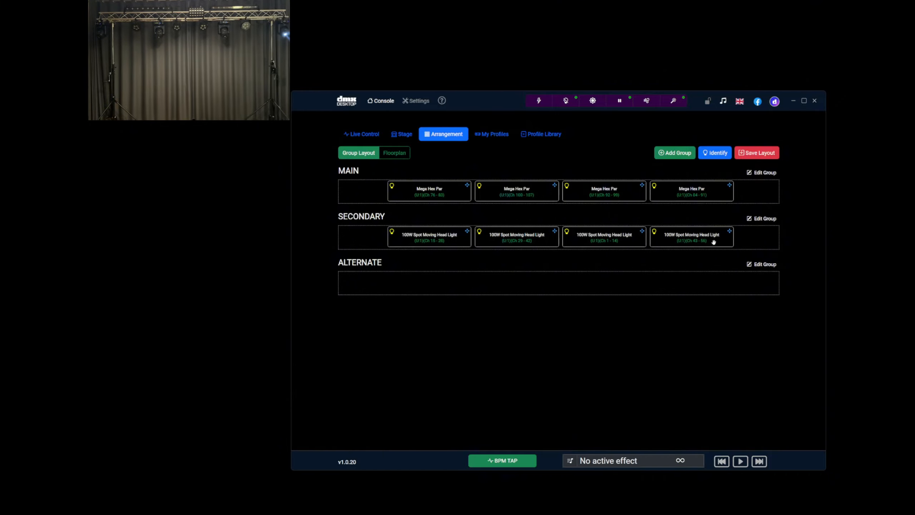
left_click(761, 152)
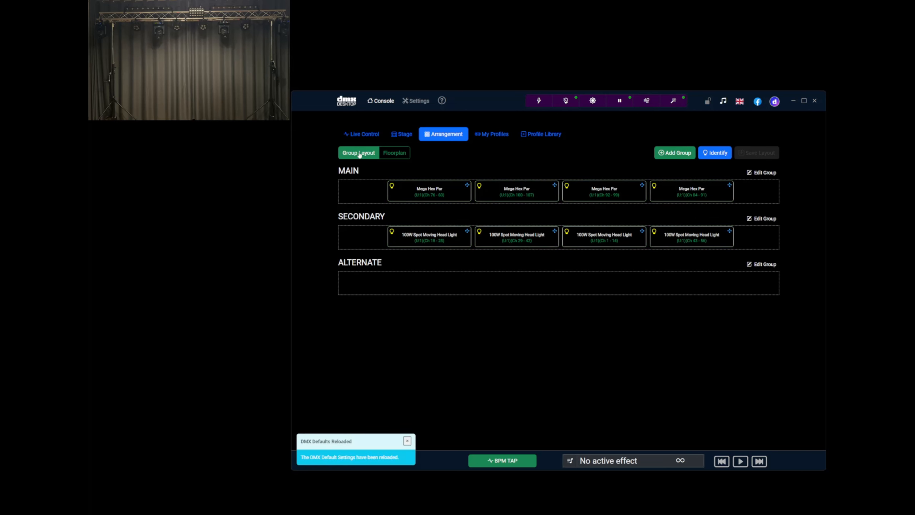
On the arrangement floorplan, move the row of four Mega Hex Par fixtures below the moving heads and spread them out
left_click(402, 136)
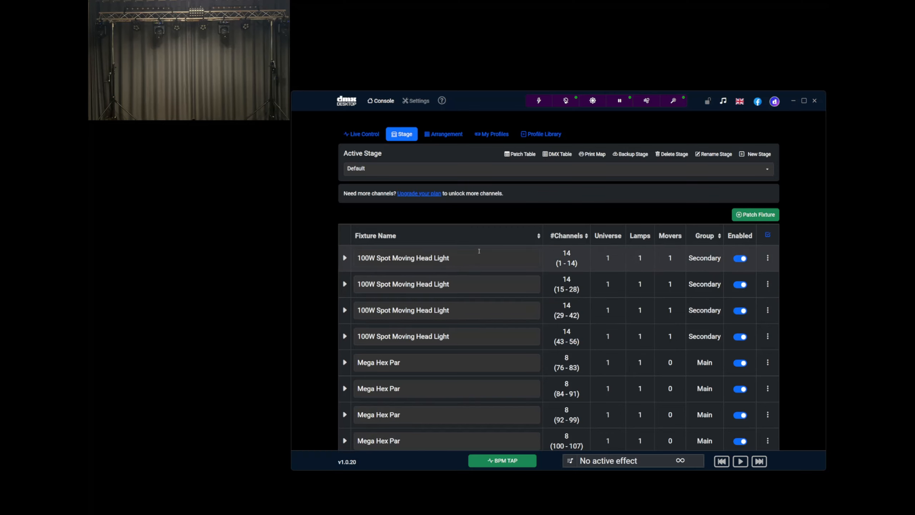
left_click(440, 136)
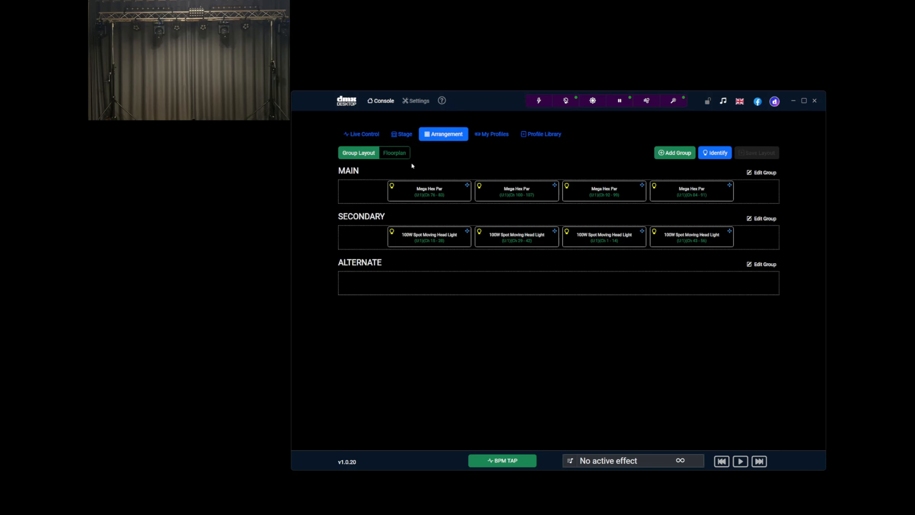
left_click(397, 155)
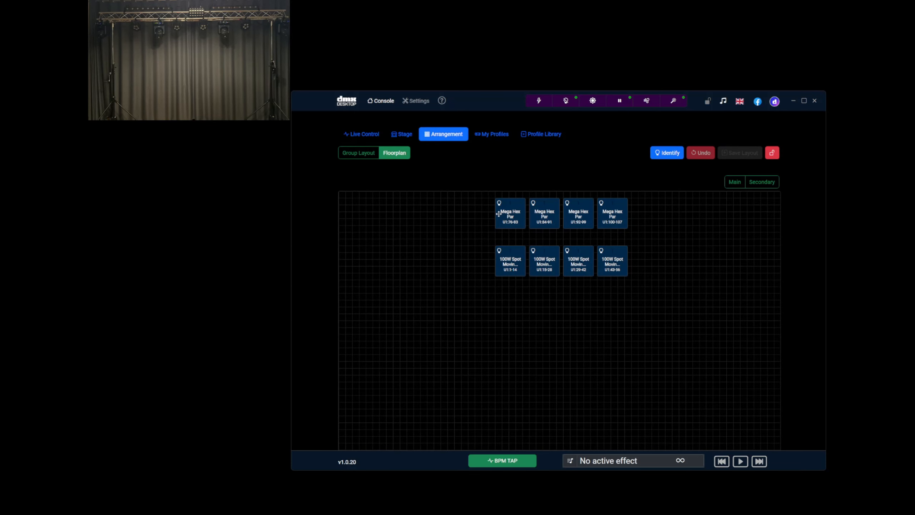
left_click_drag(480, 198, 668, 237)
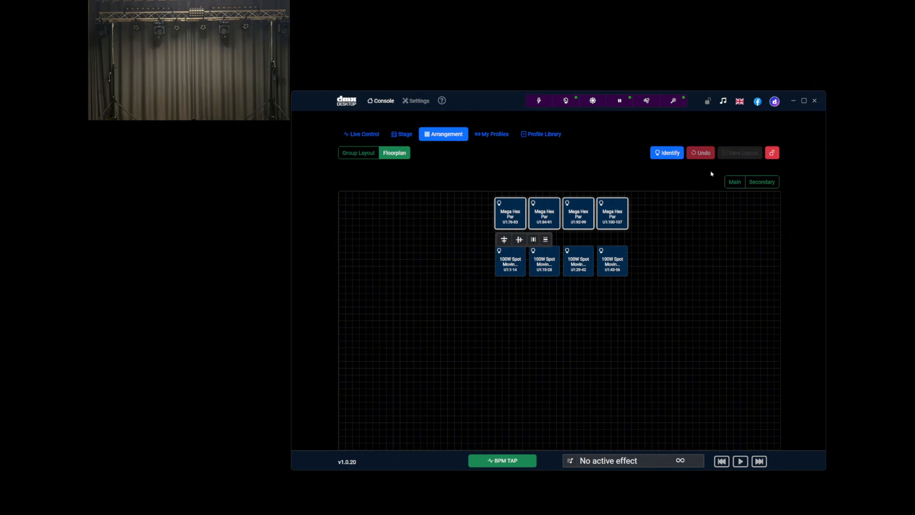
left_click_drag(577, 209, 577, 305)
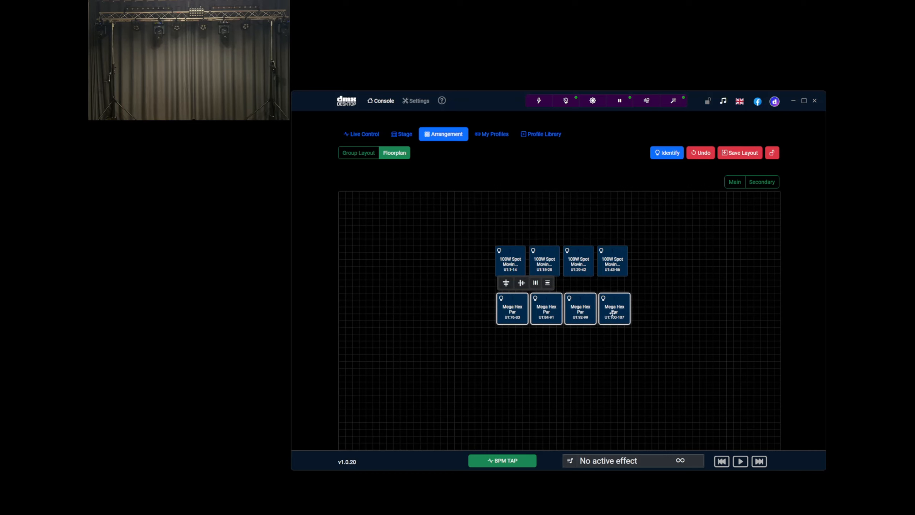
mouse_move(591, 311)
left_mouse_down()
mouse_move(602, 314)
mouse_move(569, 317)
mouse_move(589, 318)
left_mouse_up()
Shift the row of four 100W Spot Moving Head Lights on the floorplan and space them wider than the Mega Hex Pars
left_click_drag(477, 250, 646, 277)
left_click_drag(557, 264, 540, 250)
scroll(561, 258, "up", 6)
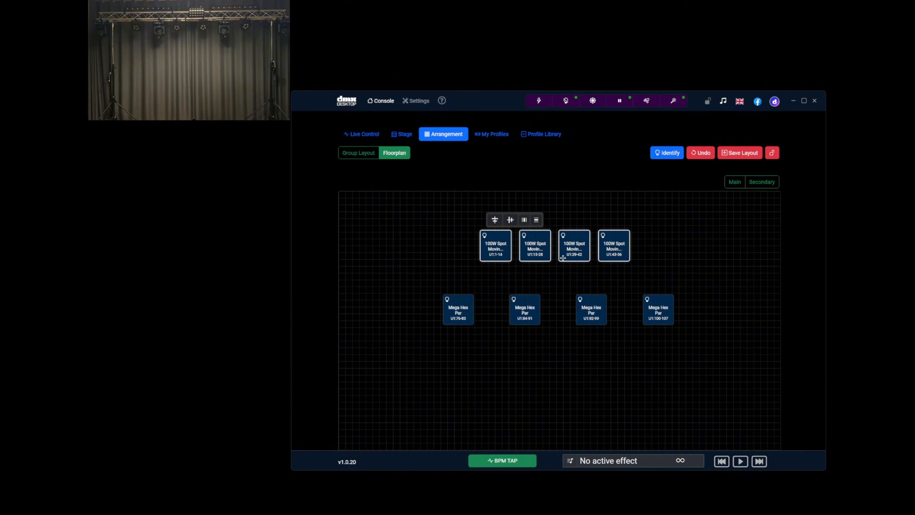
scroll(567, 267, "up", 5)
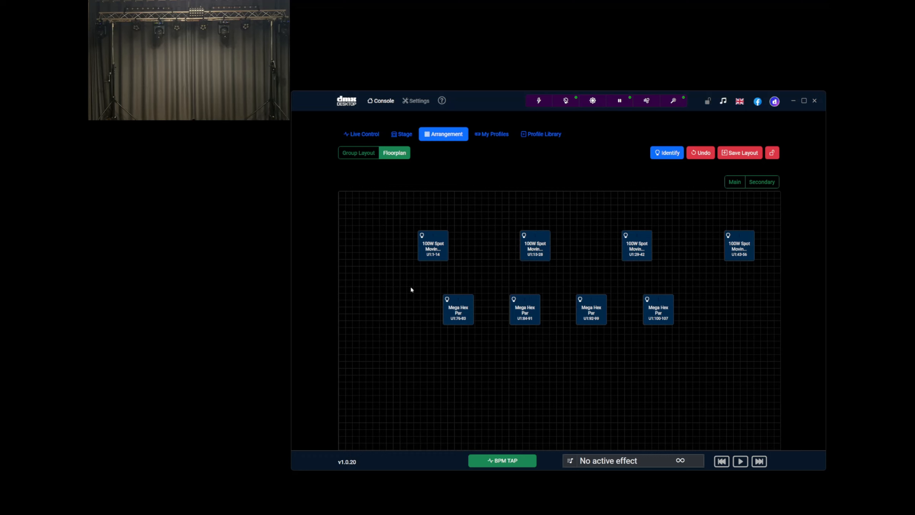
Reposition the Mega Hex Par row and all eight fixtures together on the floorplan, and save the layout
left_click_drag(424, 284, 719, 349)
mouse_move(581, 316)
left_mouse_down()
mouse_move(595, 315)
mouse_move(587, 310)
left_mouse_up()
left_click_drag(388, 210, 752, 348)
left_click_drag(668, 310, 648, 319)
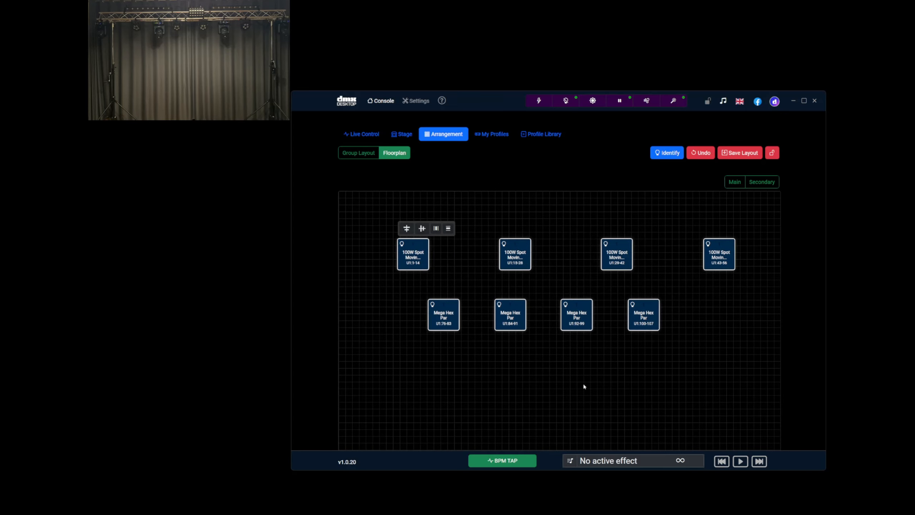
left_click(584, 386)
left_click(735, 155)
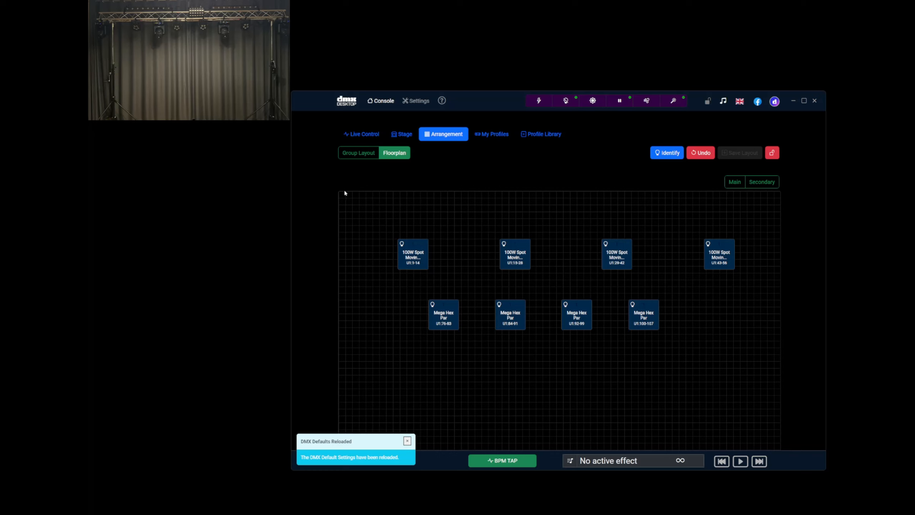
Check the Main and Secondary group selections on the floorplan, clear them and return to the group layout
left_click(734, 185)
left_click(756, 183)
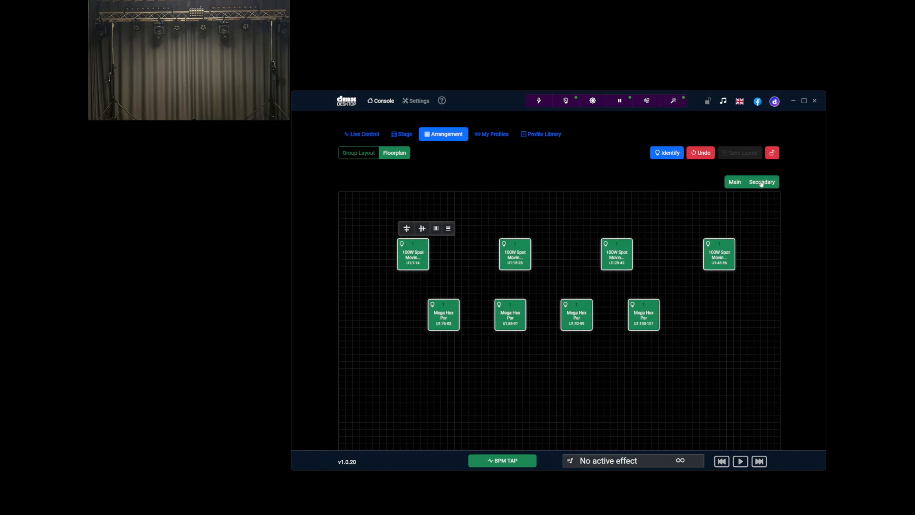
left_click(761, 182)
left_click(735, 182)
left_click(735, 182)
left_click(735, 182)
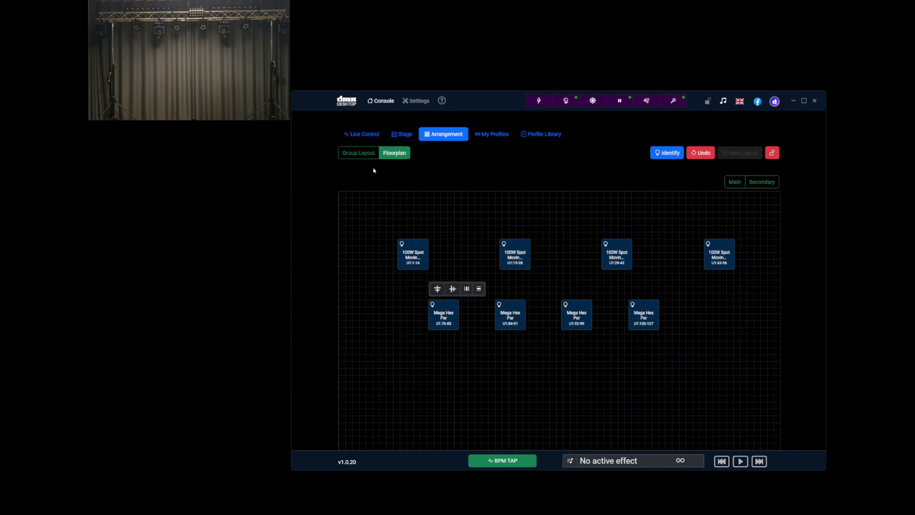
left_click(359, 154)
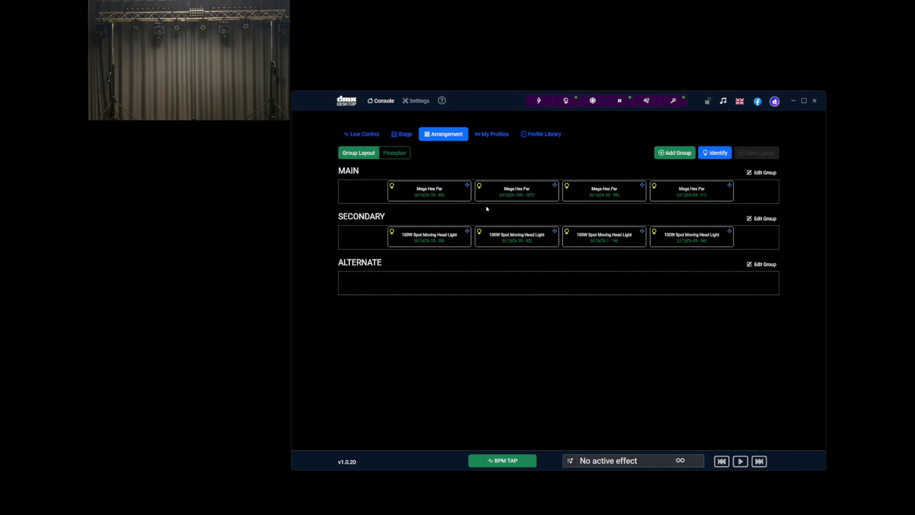
Start the Circles move effect on the Secondary group in Live Control and set its speed to 51
left_click(353, 136)
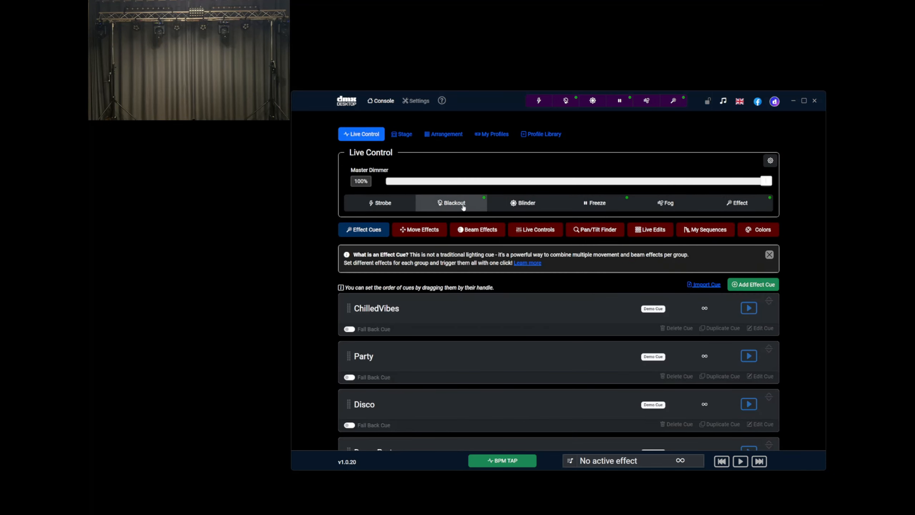
left_click(422, 231)
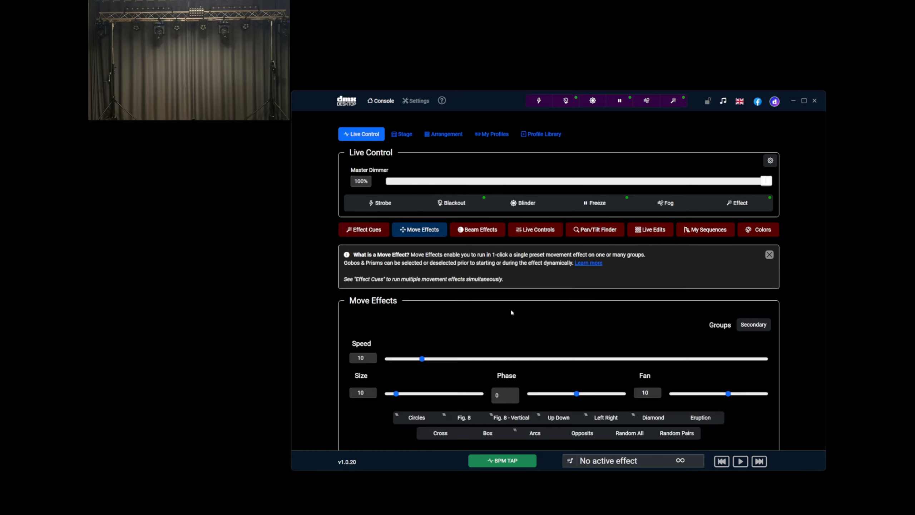
left_click(753, 327)
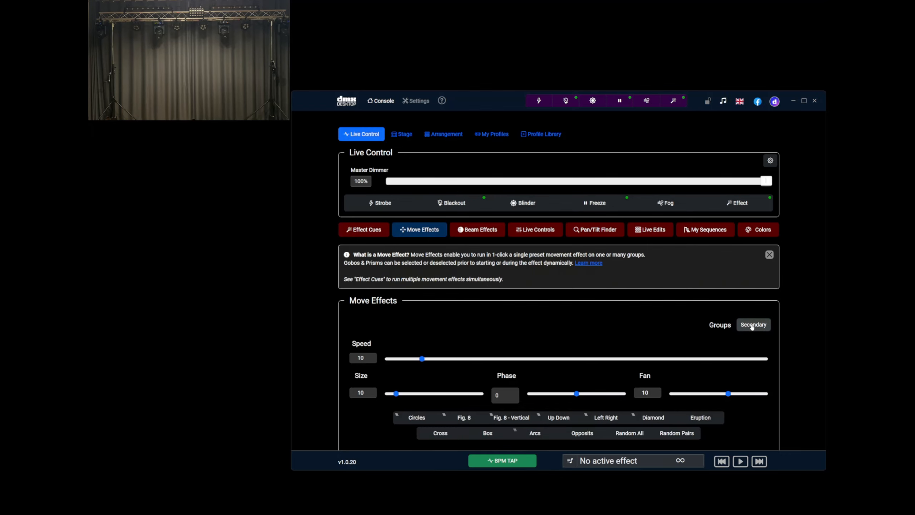
scroll(577, 343, "down", 2)
scroll(411, 358, "up", 1)
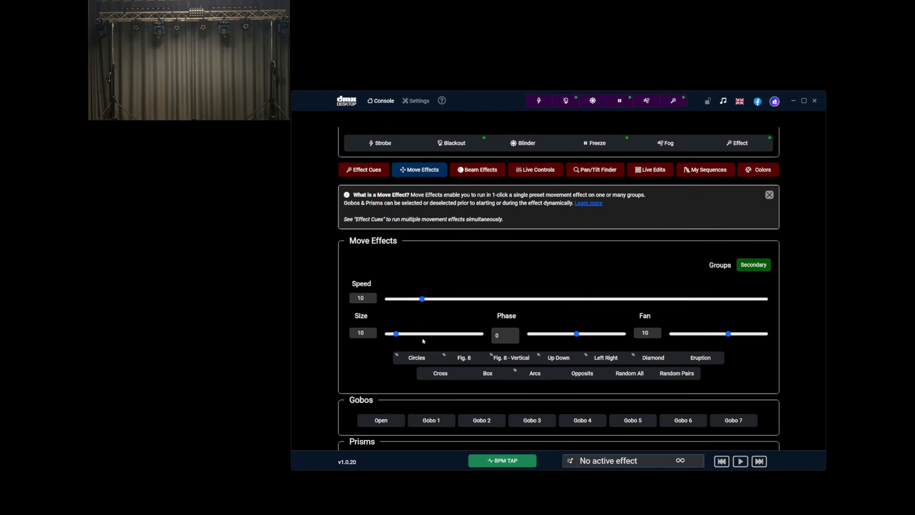
left_click(415, 383)
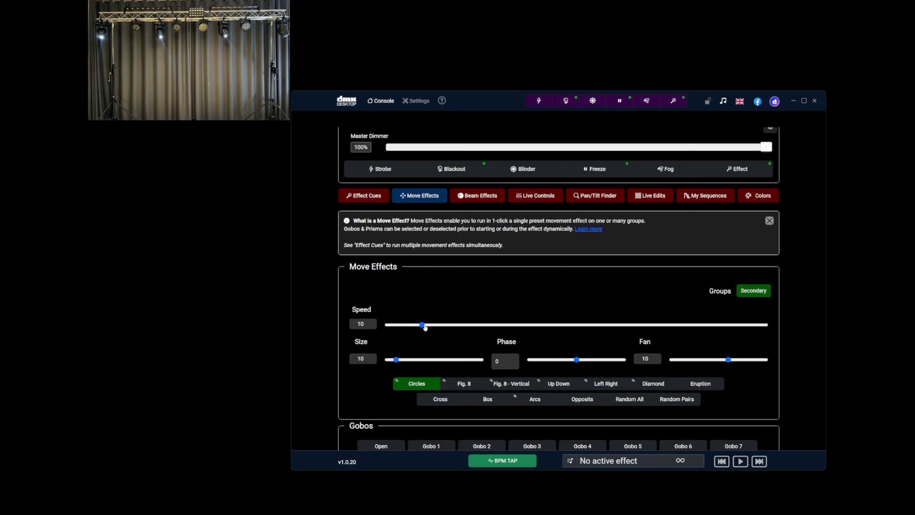
left_click_drag(423, 327, 548, 324)
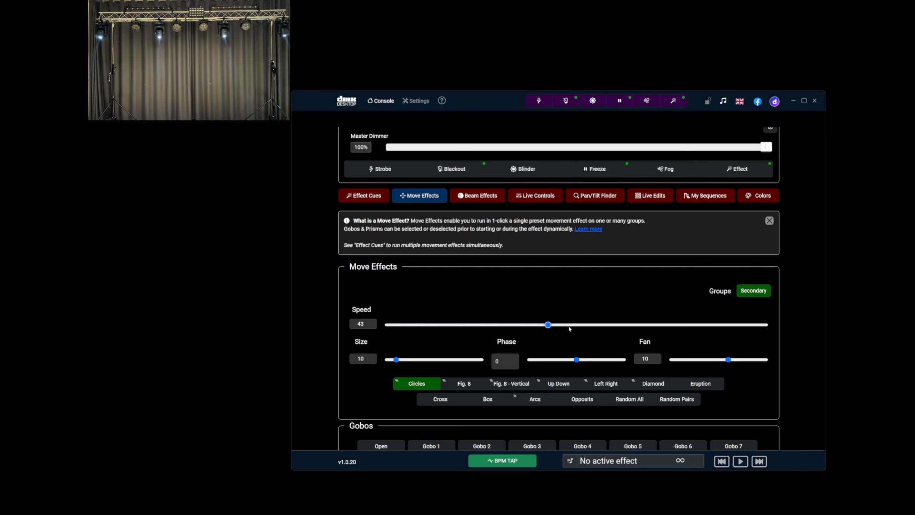
left_click(578, 325)
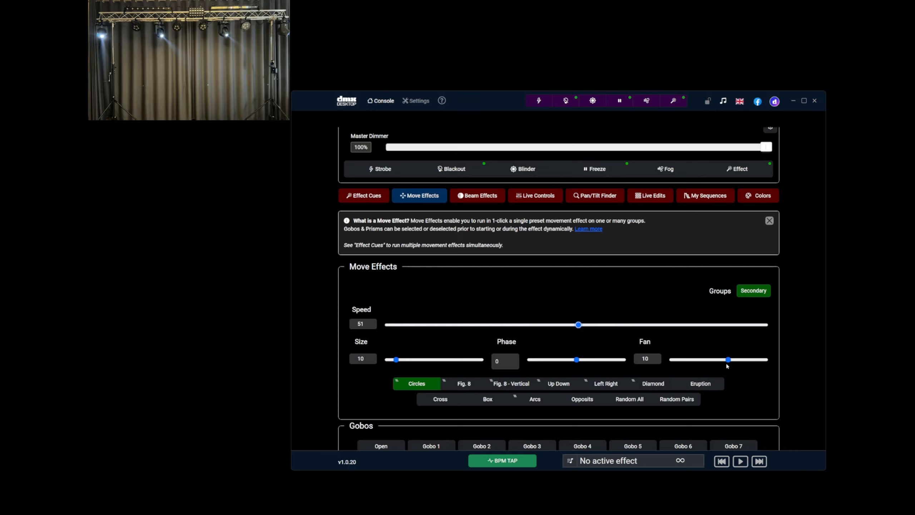
Try a fan of 50 and a phase of 35 on the Circles effect, returning each to 0 after its test
left_click_drag(728, 359, 782, 362)
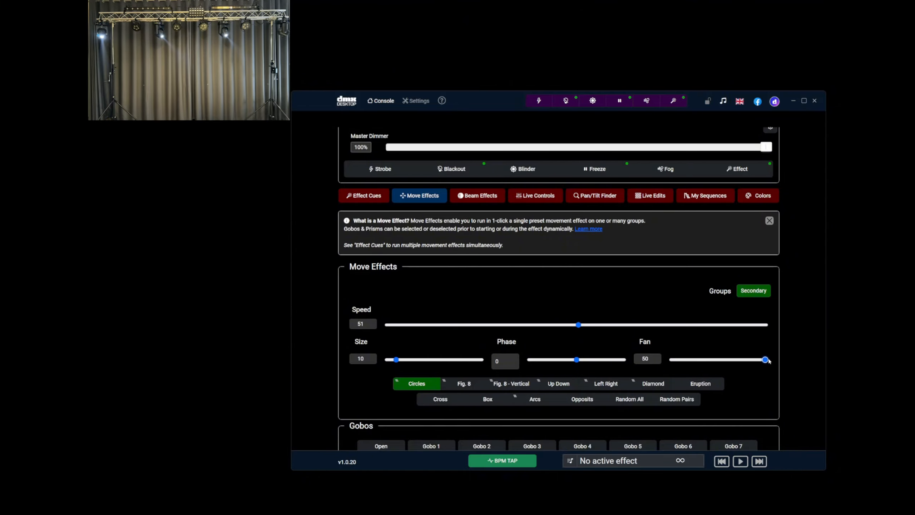
left_click_drag(768, 361, 719, 360)
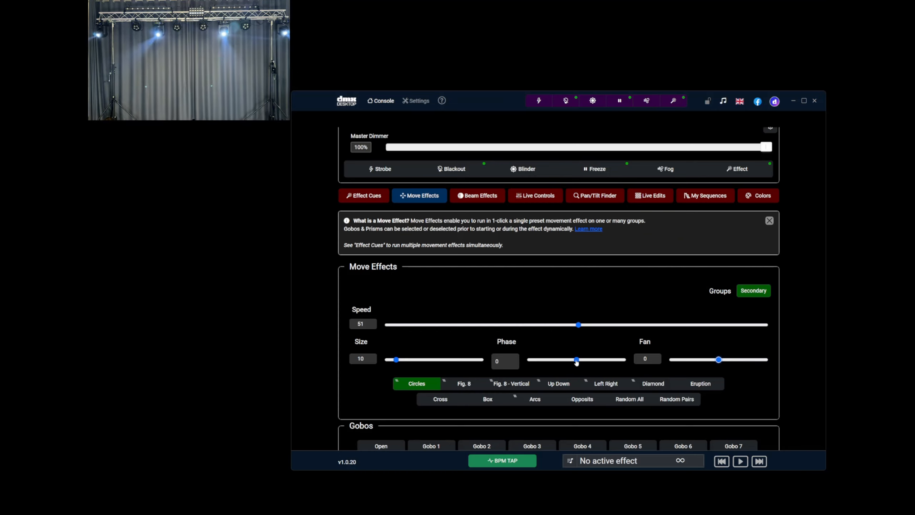
left_click_drag(577, 360, 609, 359)
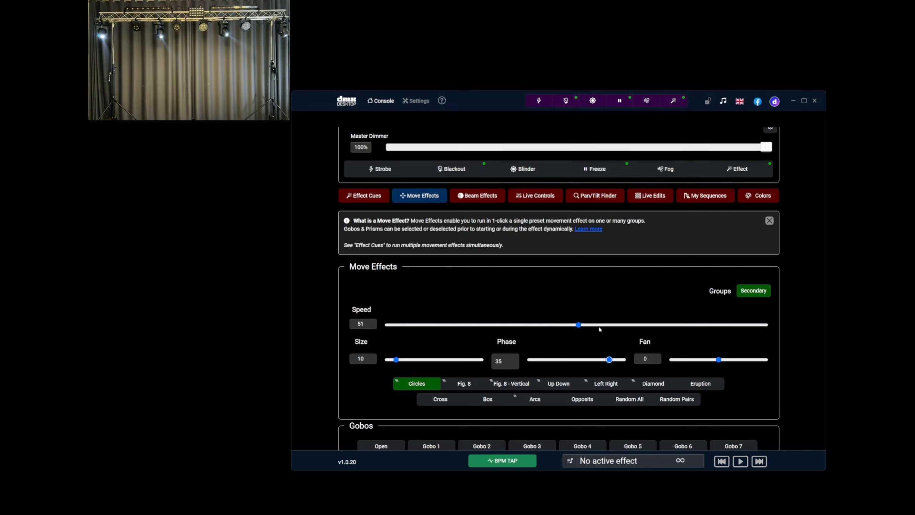
left_click_drag(609, 359, 577, 360)
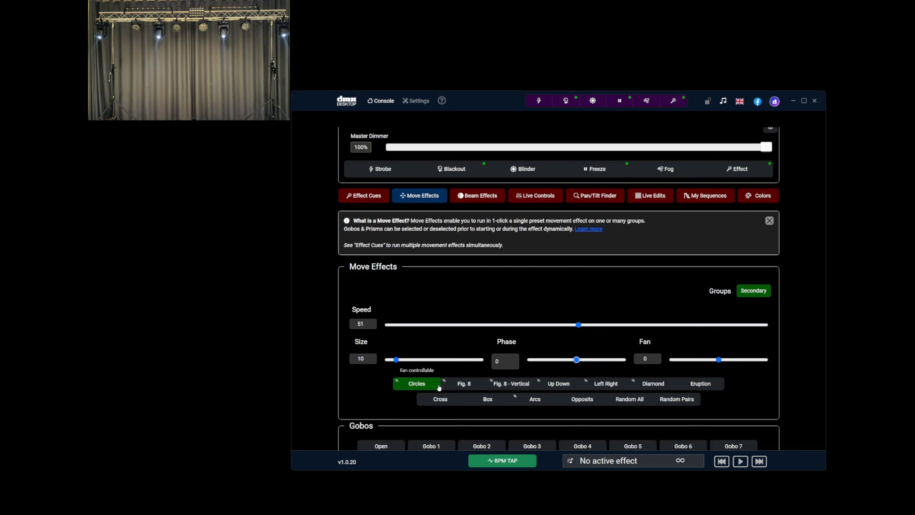
Switch the Secondary group to the Fig. 8 effect, try it at speed 79 and slow it to 34
left_click(464, 385)
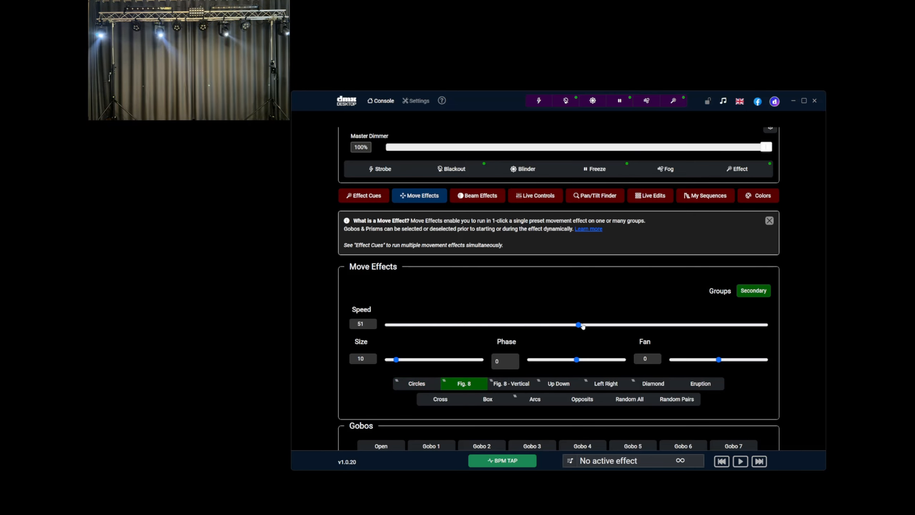
left_click_drag(578, 325, 685, 325)
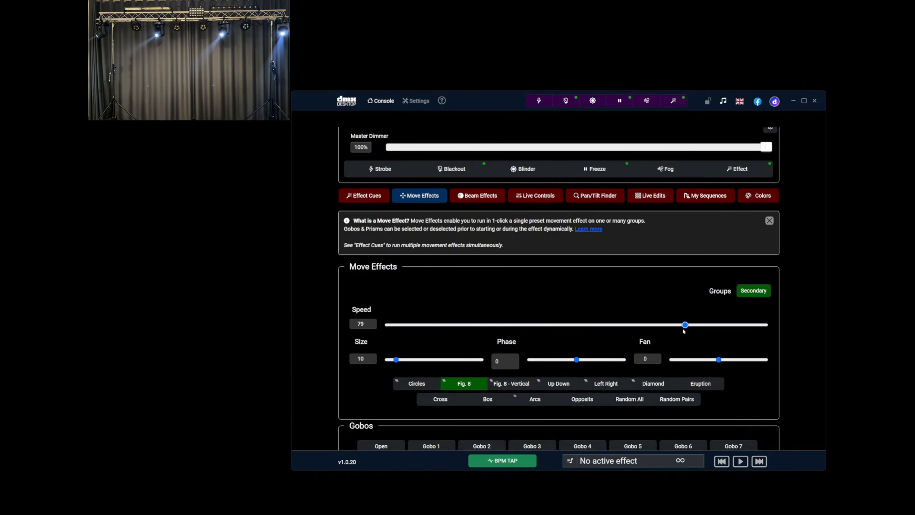
left_click(515, 324)
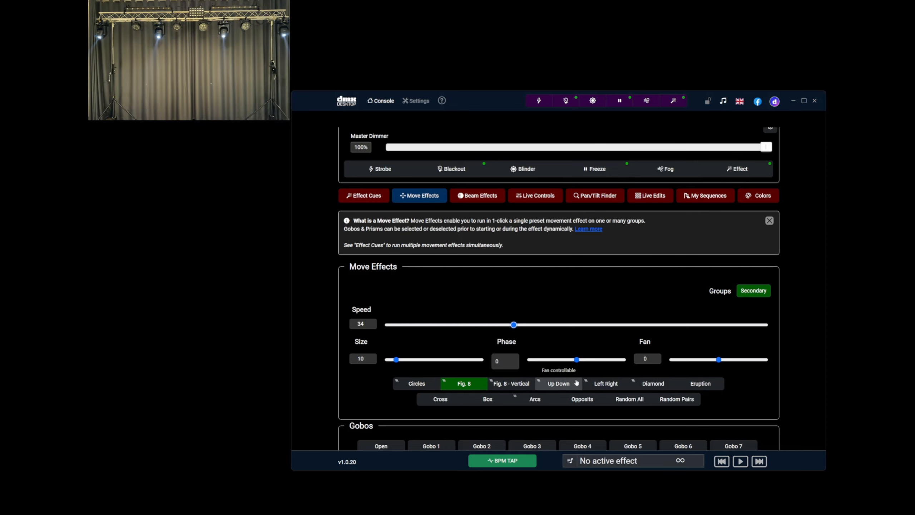
Run the Up Down, Left Right, Diamond and Eruption move effects one after another on the Secondary group
left_click(555, 388)
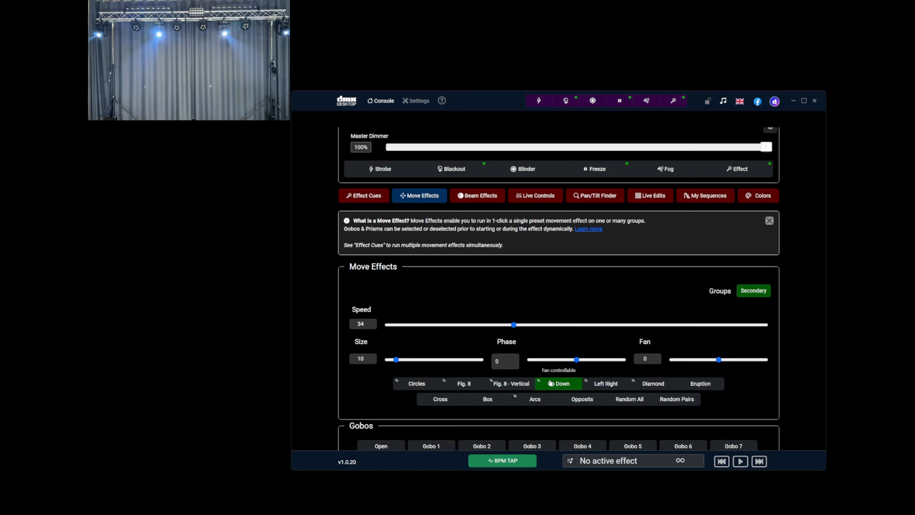
left_click(598, 386)
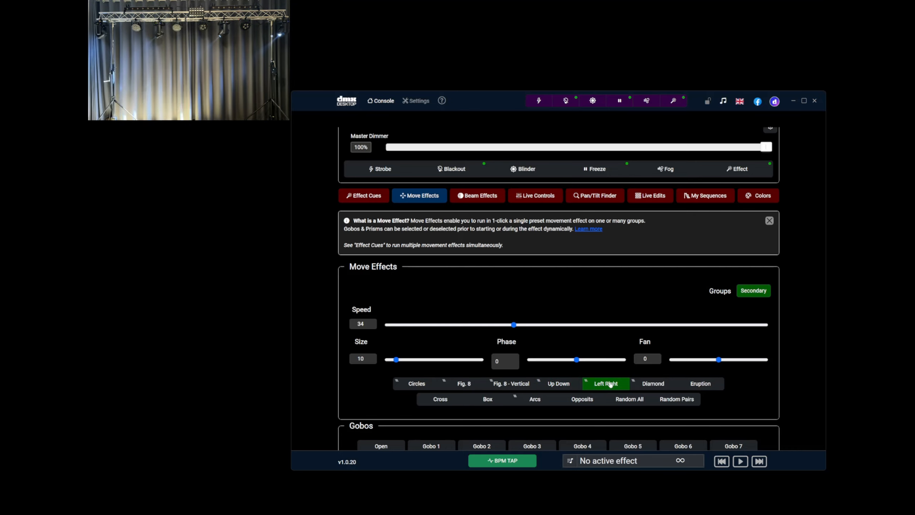
left_click(652, 385)
left_click(652, 386)
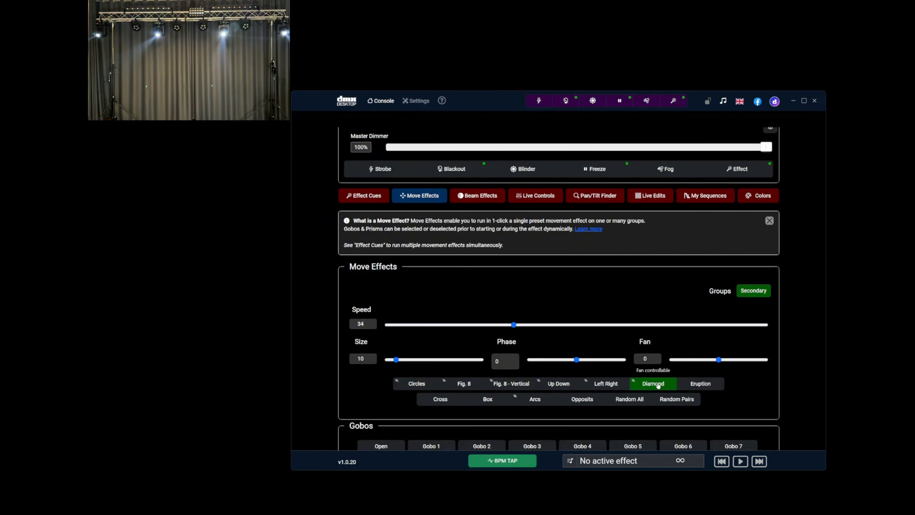
left_click(658, 386)
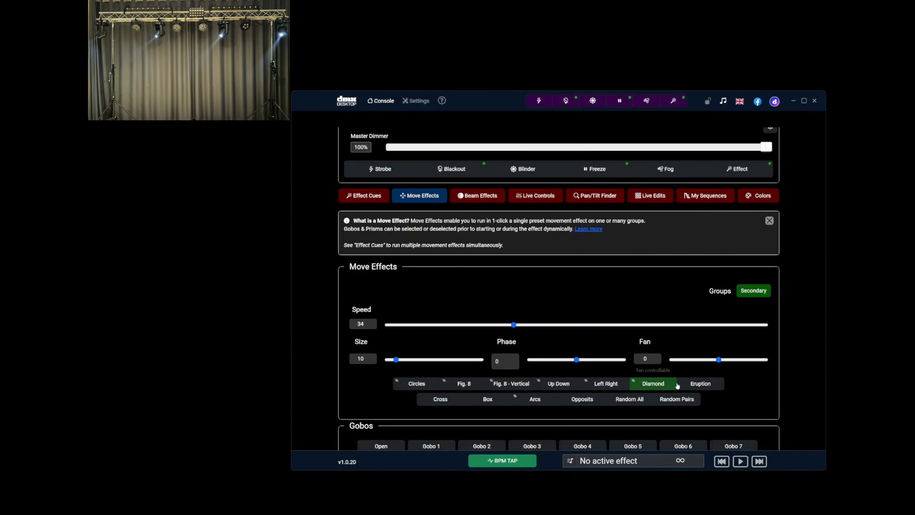
left_click(698, 386)
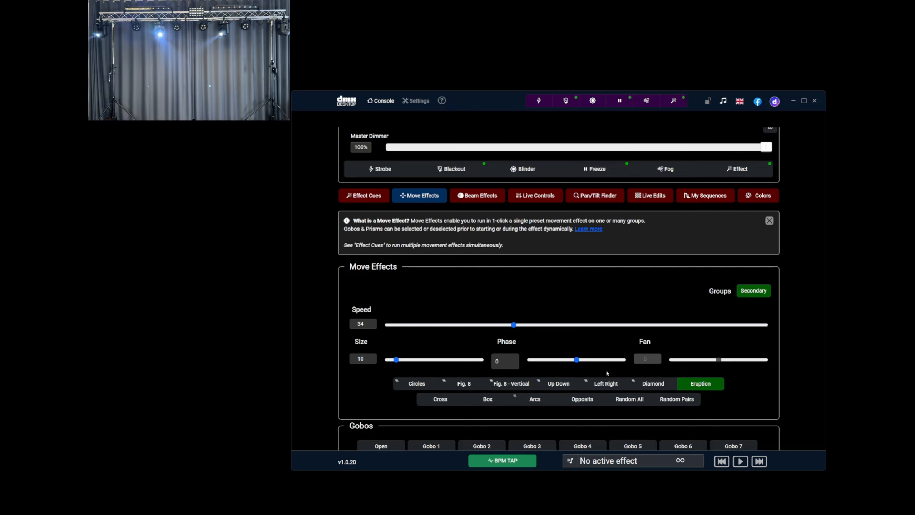
Run Cross, Box, Arcs, Opposits, Random All and Random Pairs in turn on the Secondary group, and stop the last effect
left_click(437, 398)
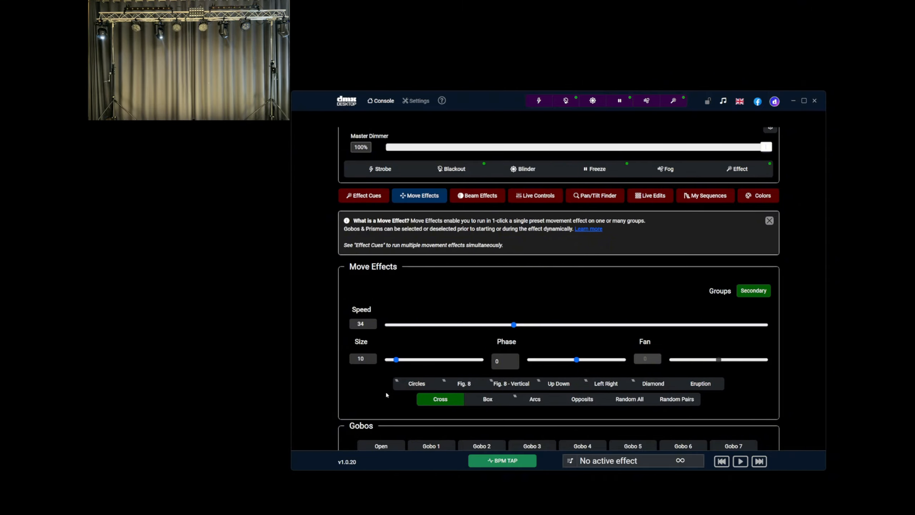
left_click(488, 400)
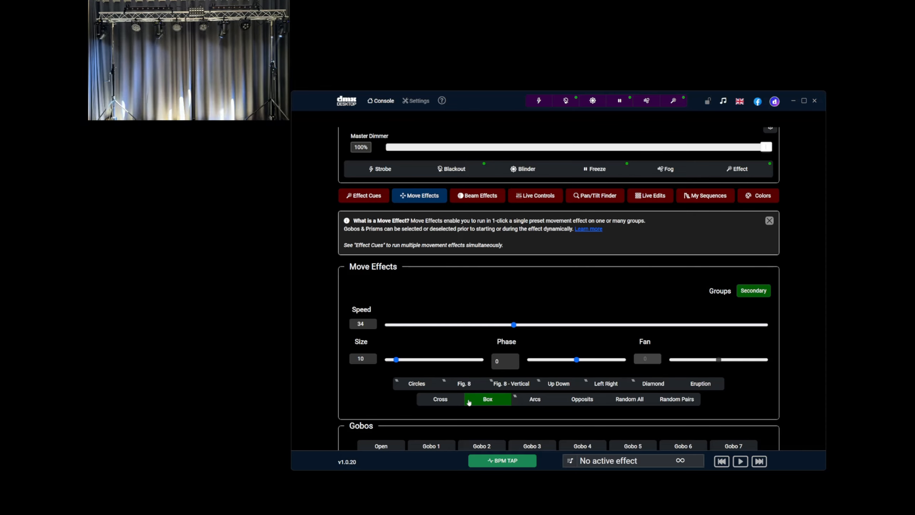
left_click(527, 399)
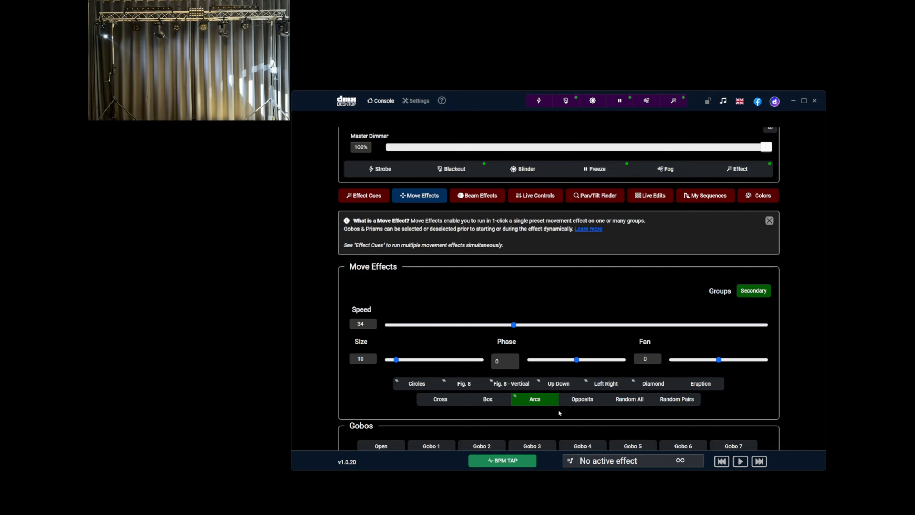
left_click(581, 402)
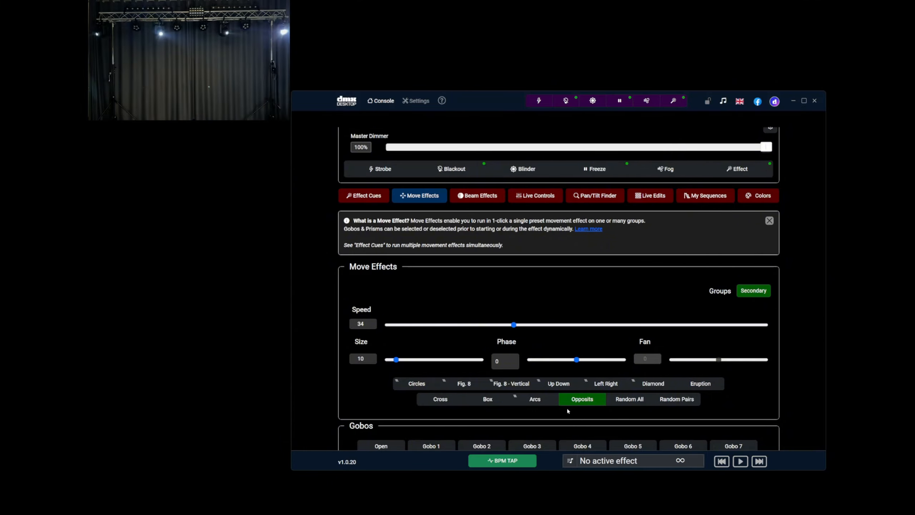
left_click(634, 403)
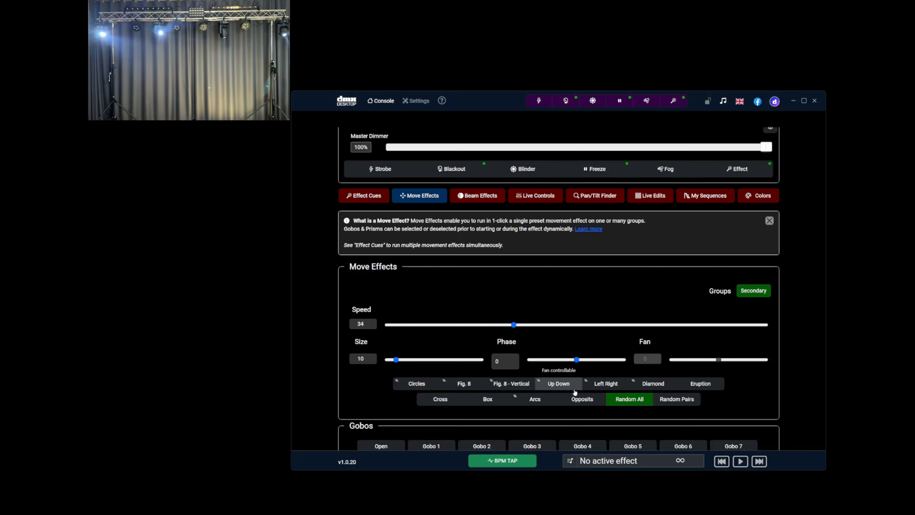
left_click(676, 400)
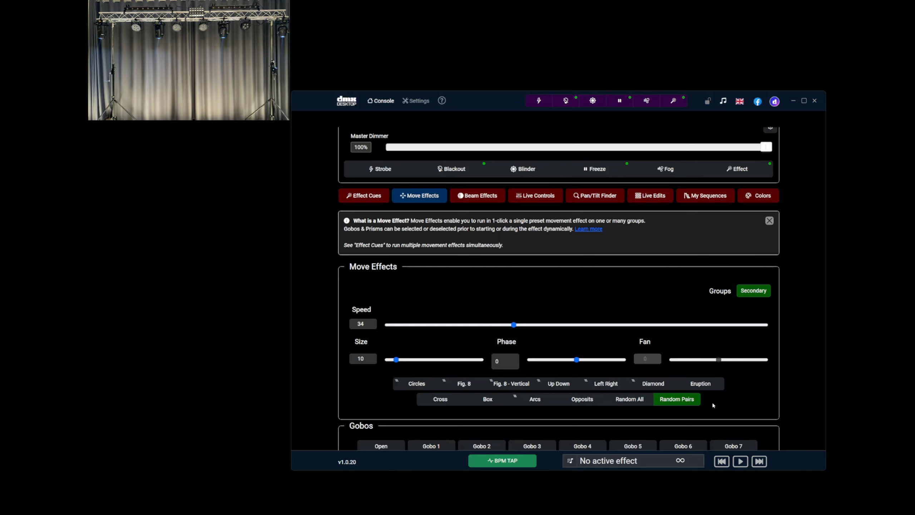
left_click(676, 399)
Start the Circles effect and add Gobo 1, Gobo 2 and the 3-Facet Circular Prism to it
scroll(404, 328, "down", 2)
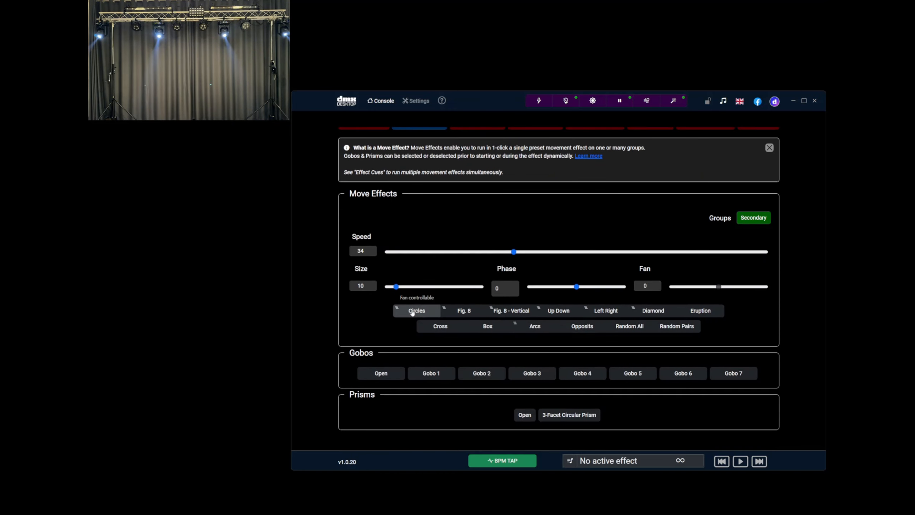
left_click(412, 311)
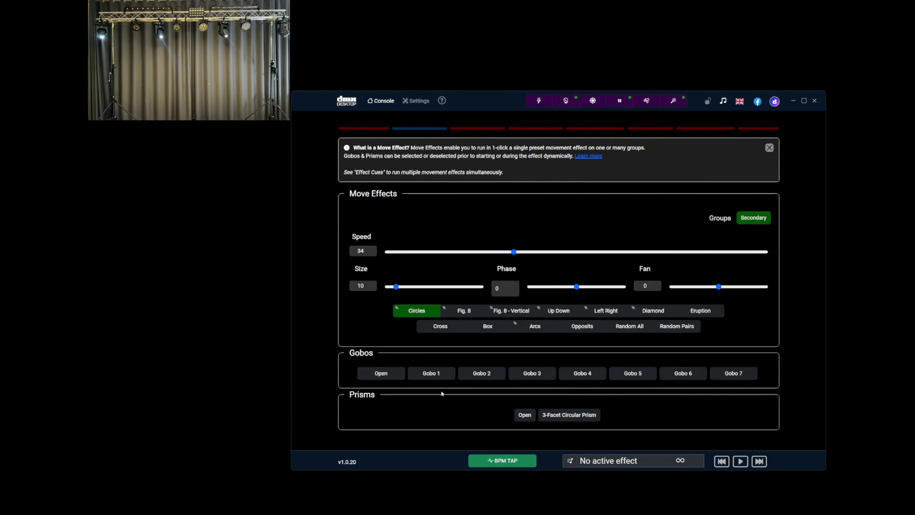
left_click(435, 374)
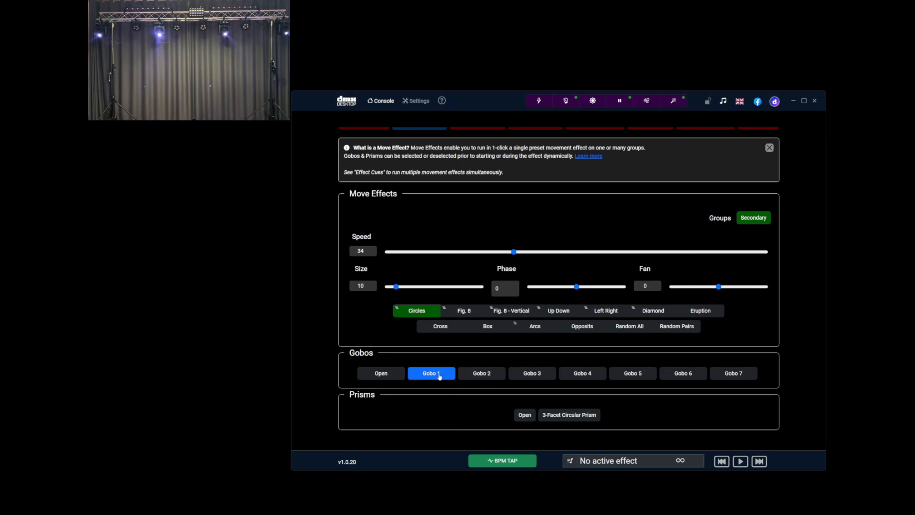
left_click(479, 373)
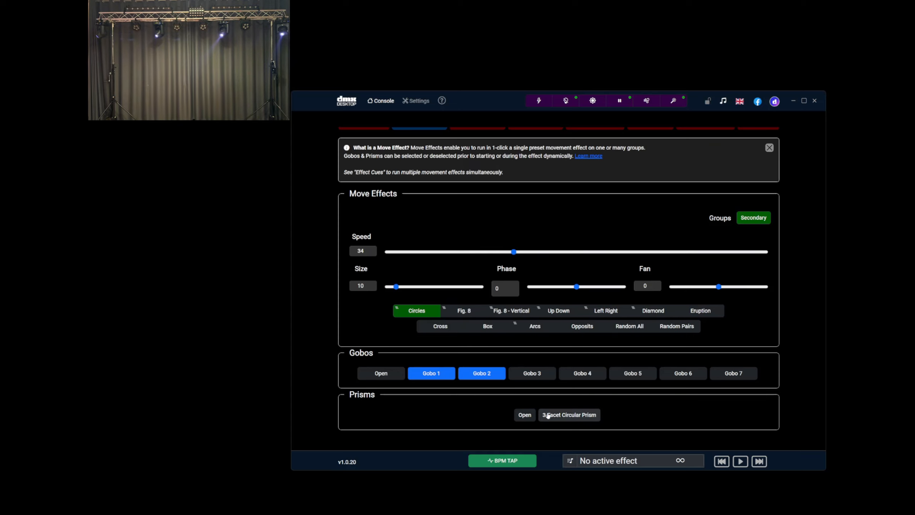
left_click(573, 416)
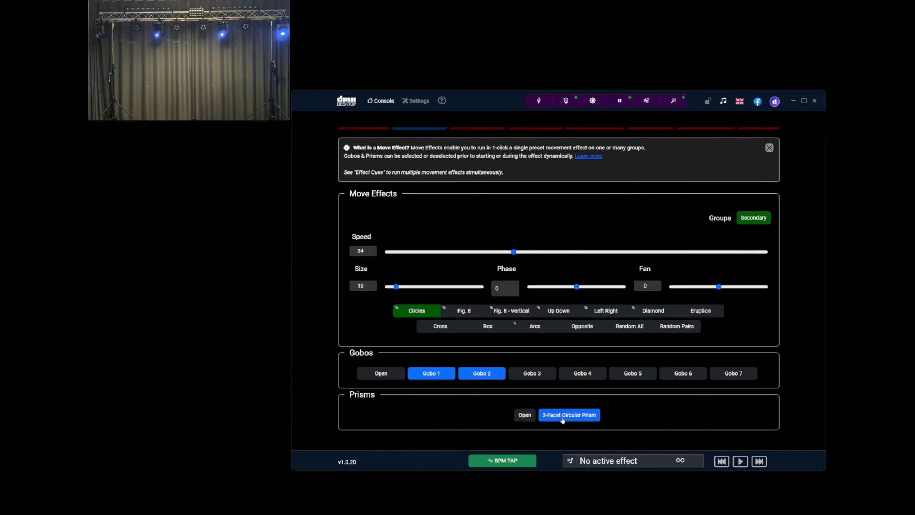
Deselect the 3-Facet Circular Prism and both gobos, and stop the Circles effect
left_click(578, 422)
left_click(479, 379)
left_click(429, 378)
scroll(425, 231, "up", 3)
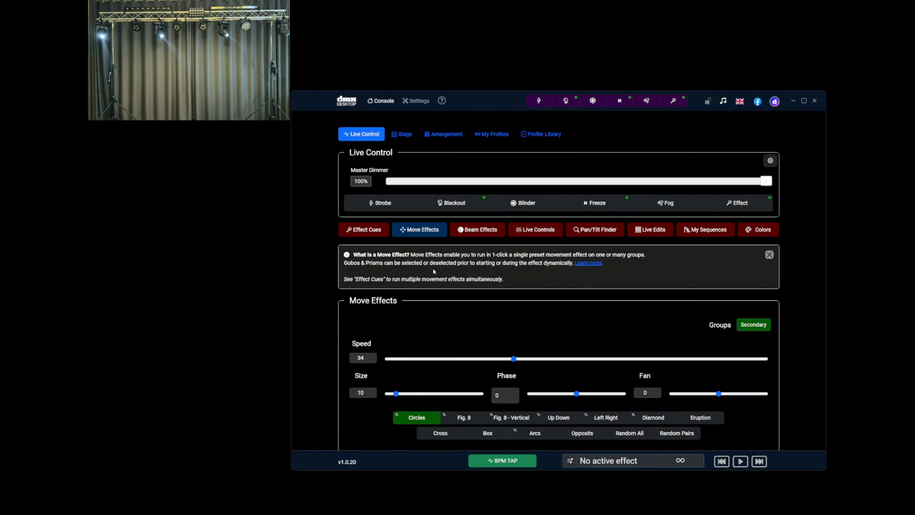
left_click(417, 417)
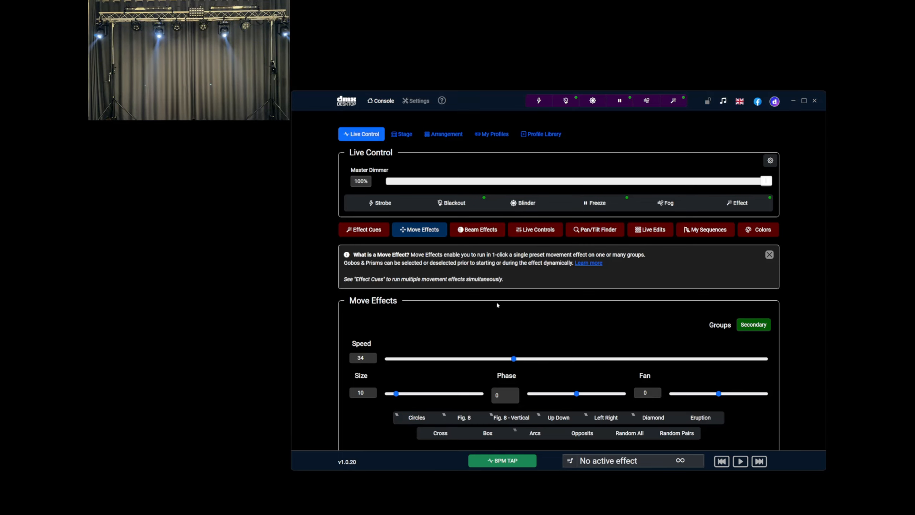
Examine the channel list of the first 100W Spot Moving Head Light in the Default stage, and collapse it
scroll(497, 305, "down", 3)
scroll(540, 328, "up", 3)
left_click(404, 134)
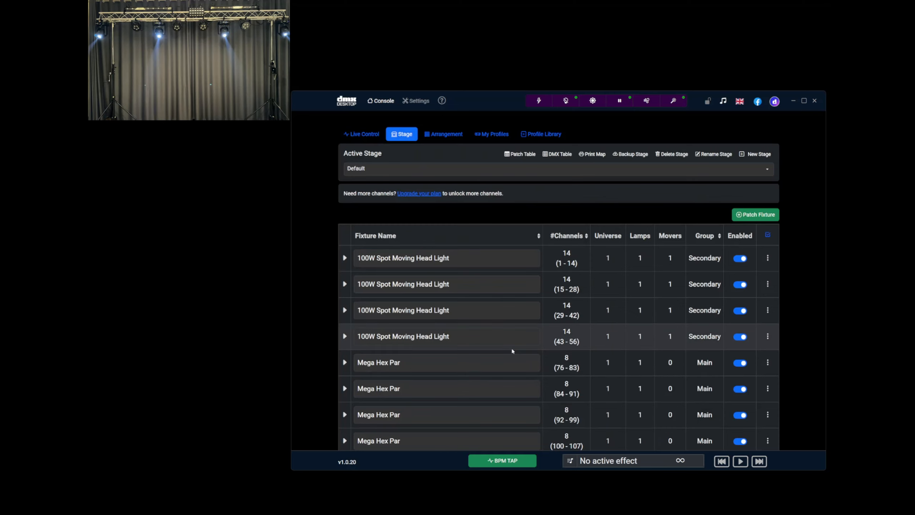
left_click(345, 258)
scroll(500, 321, "down", 5)
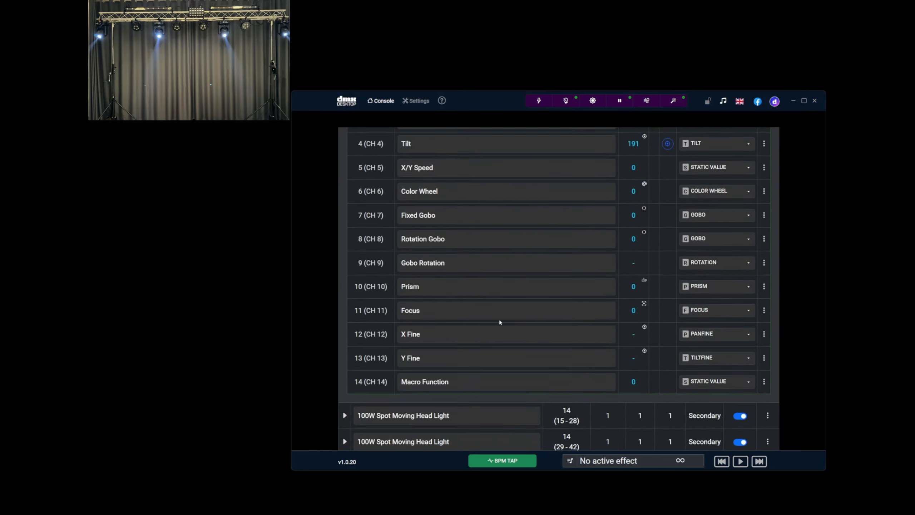
scroll(496, 321, "up", 5)
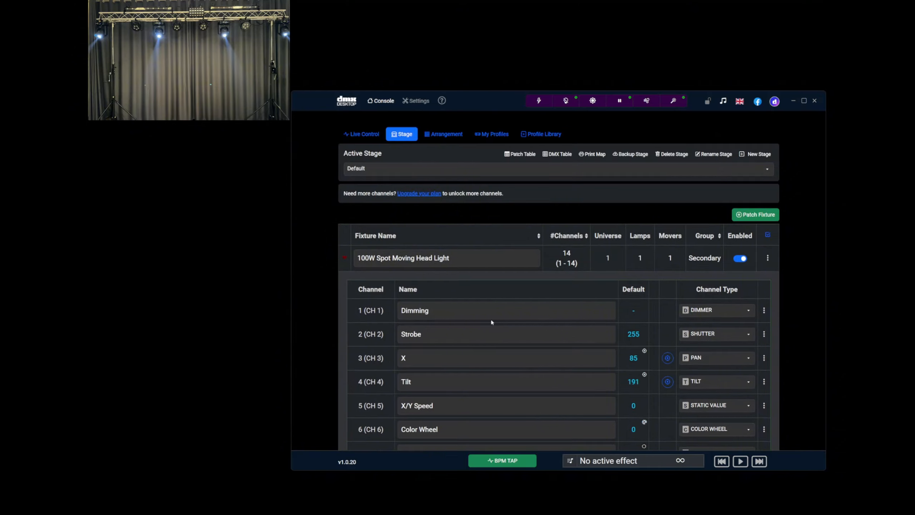
left_click(345, 258)
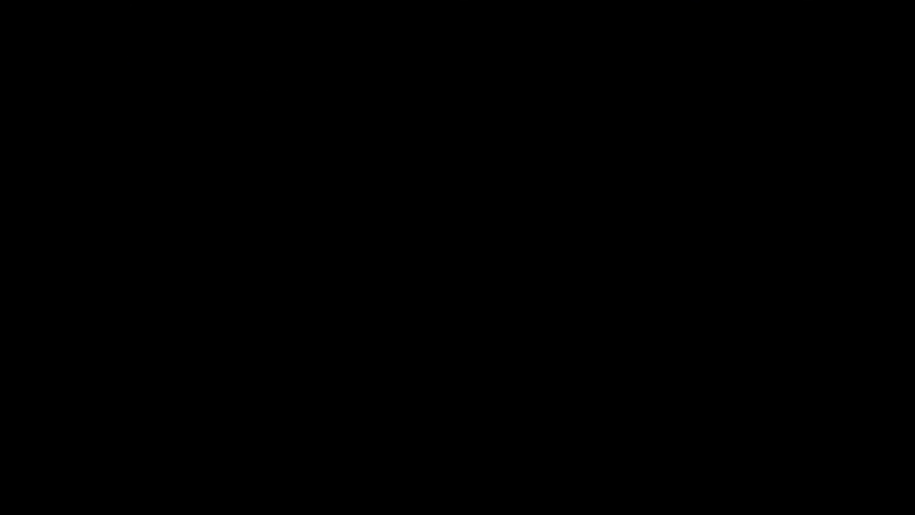